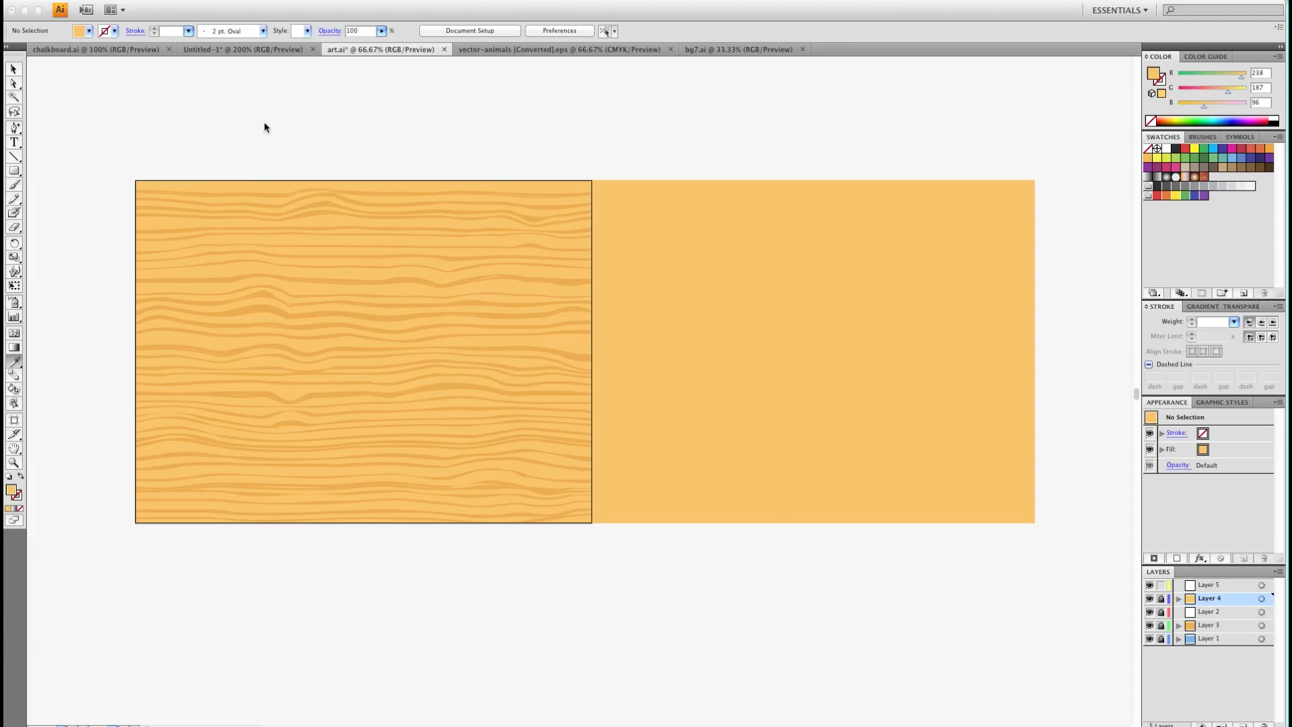
Draw a thin rectangle strip on Layer 5 across the top of the orange rectangle
click(13, 175)
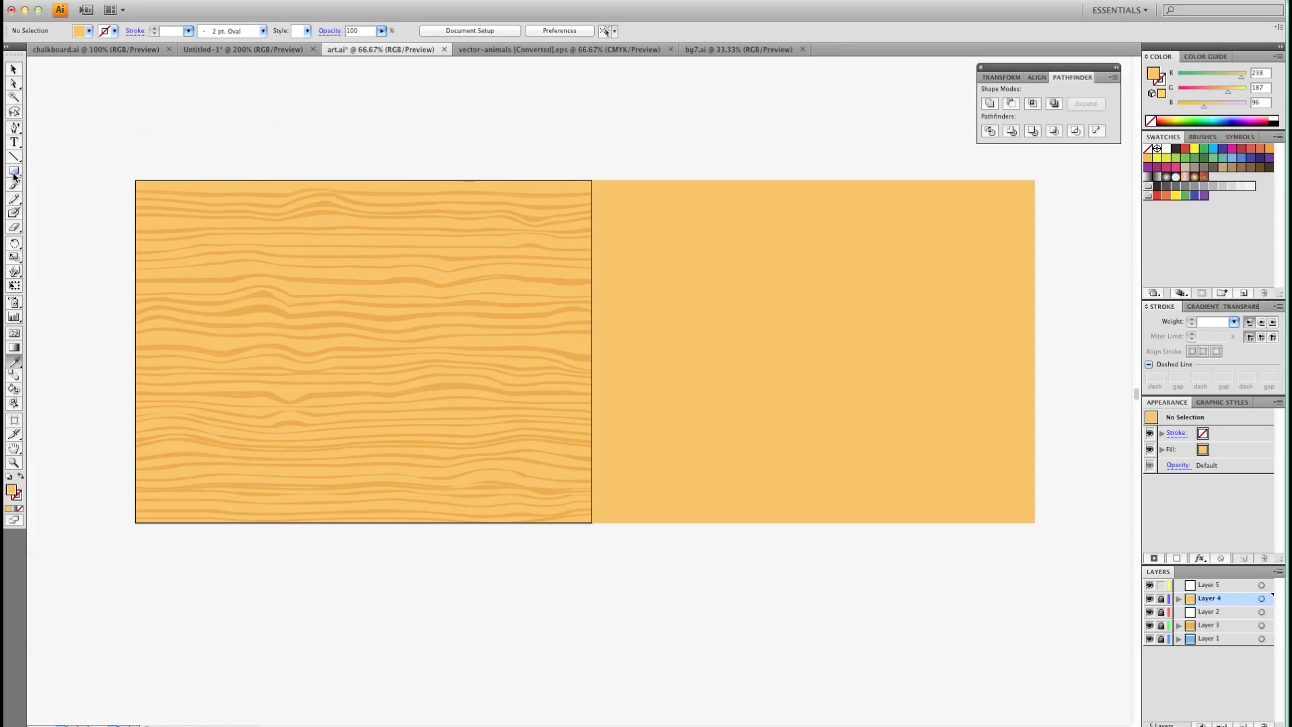
click(14, 172)
click(1211, 585)
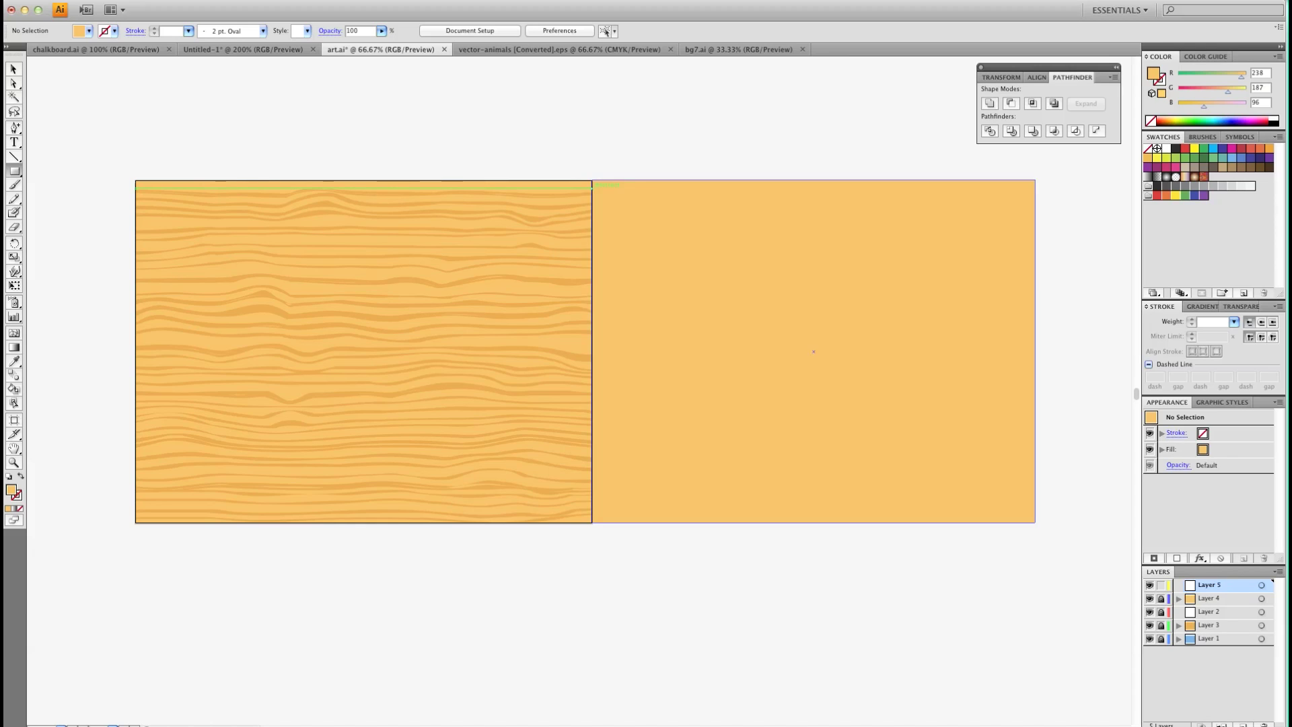
drag(592, 188, 1035, 192)
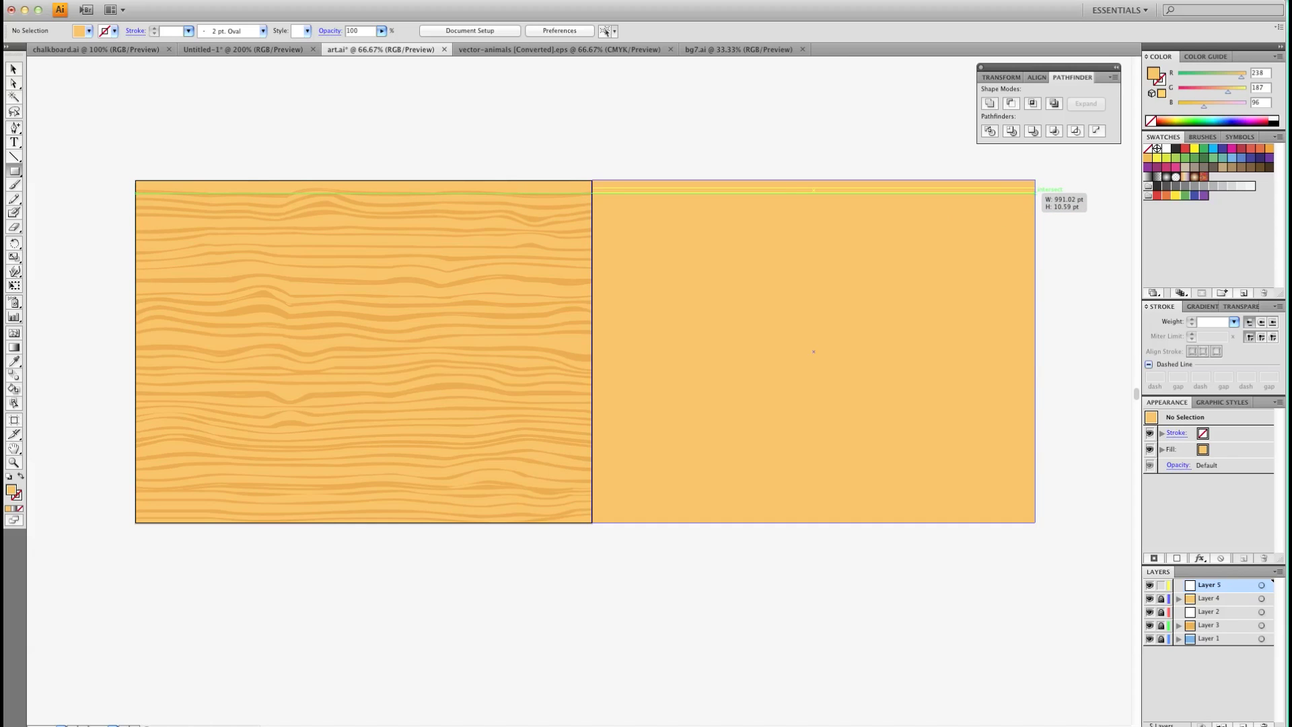
drag(1035, 191, 1035, 192)
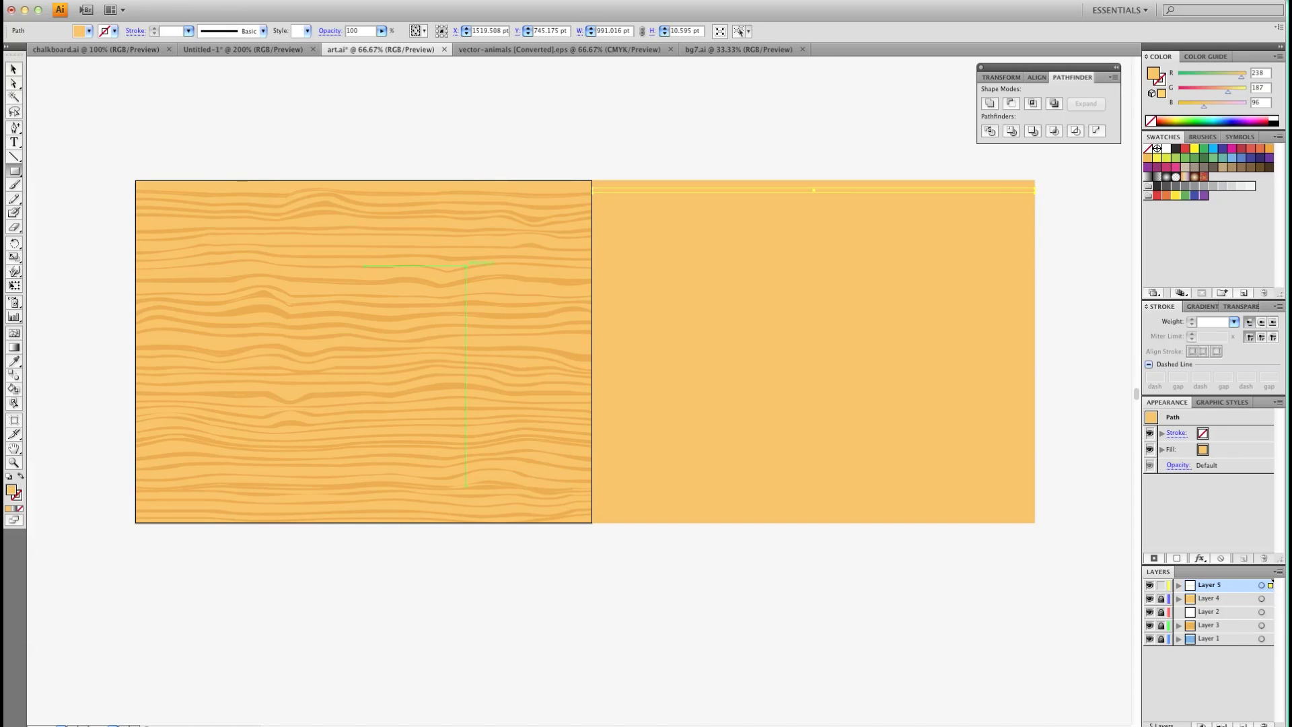
Give the strip the darker grain colour with the Eyedropper, deselect it, and copy it slightly lower
click(14, 361)
click(182, 277)
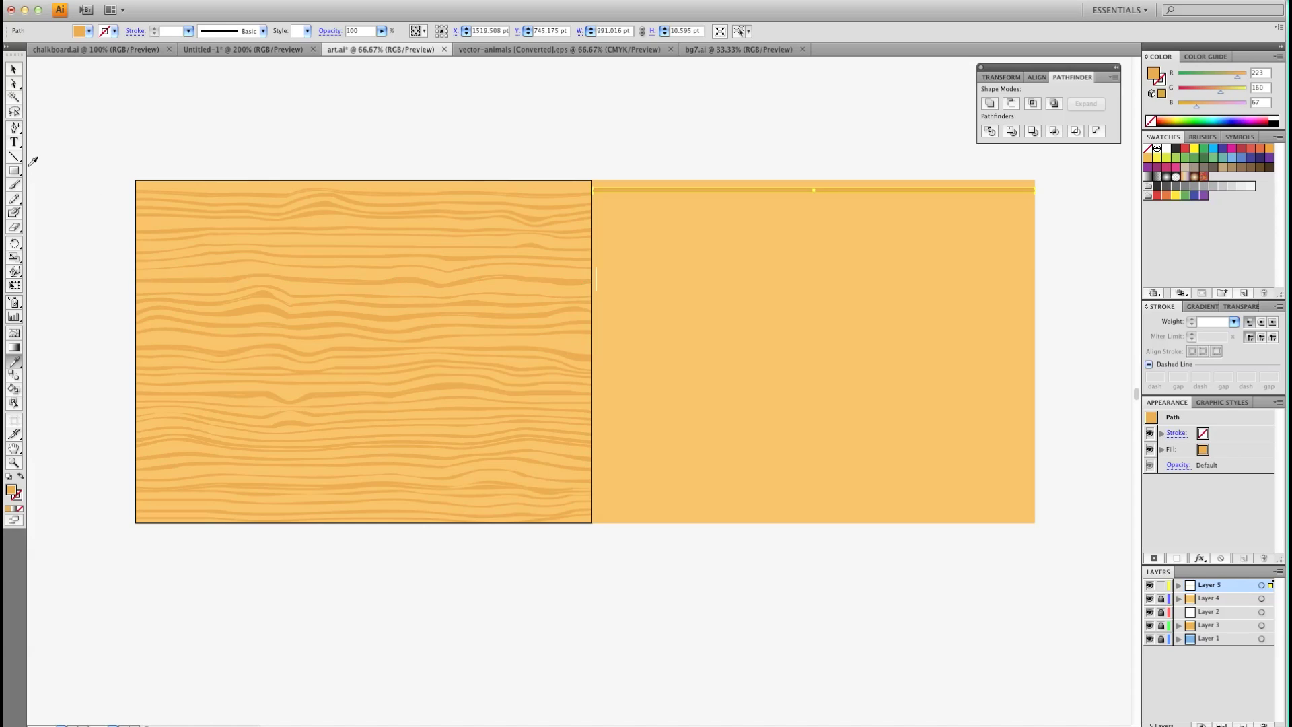
click(13, 69)
click(417, 176)
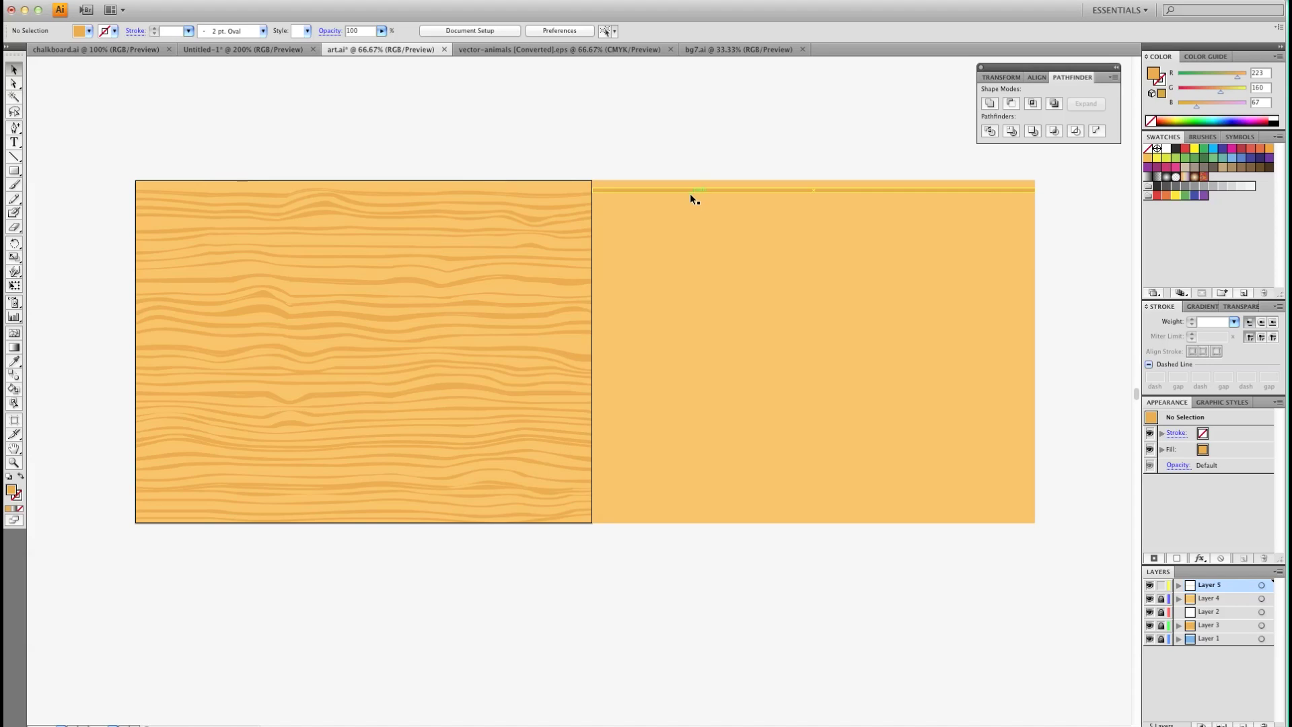
drag(693, 190, 694, 200)
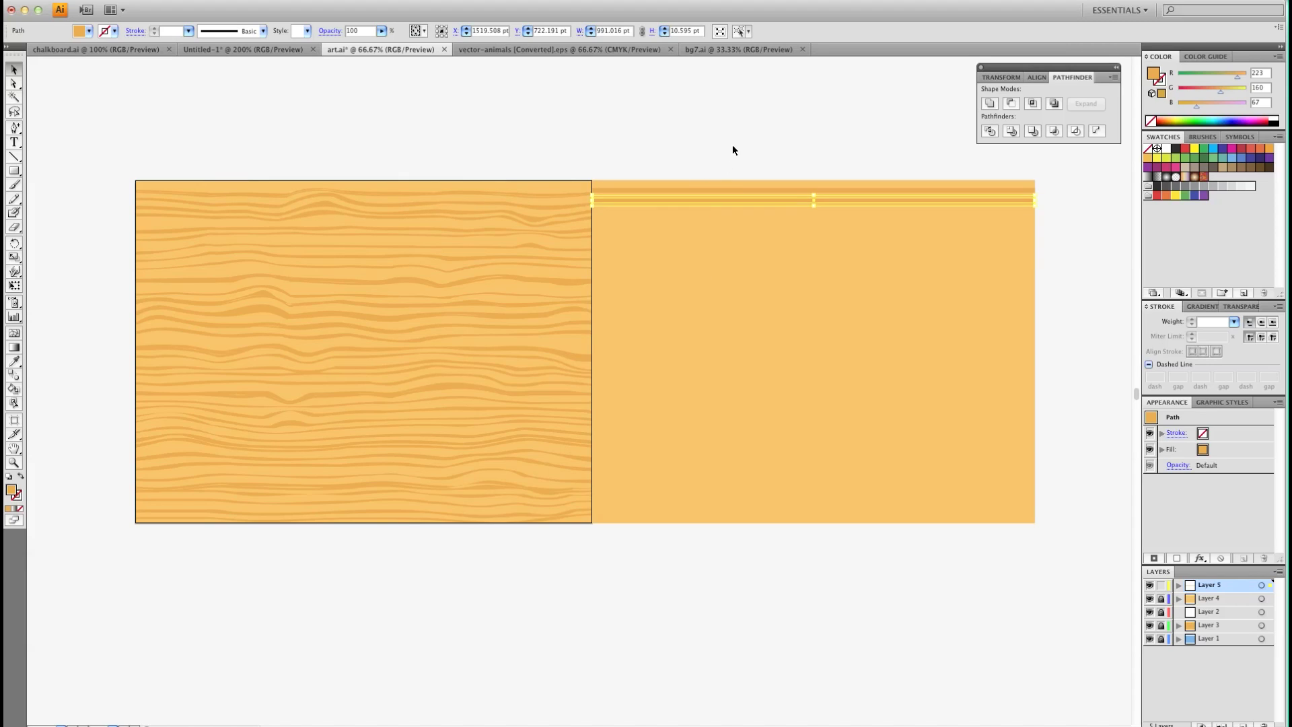
Duplicate the strips repeatedly downward until they cover the orange rectangle
drag(733, 145, 757, 210)
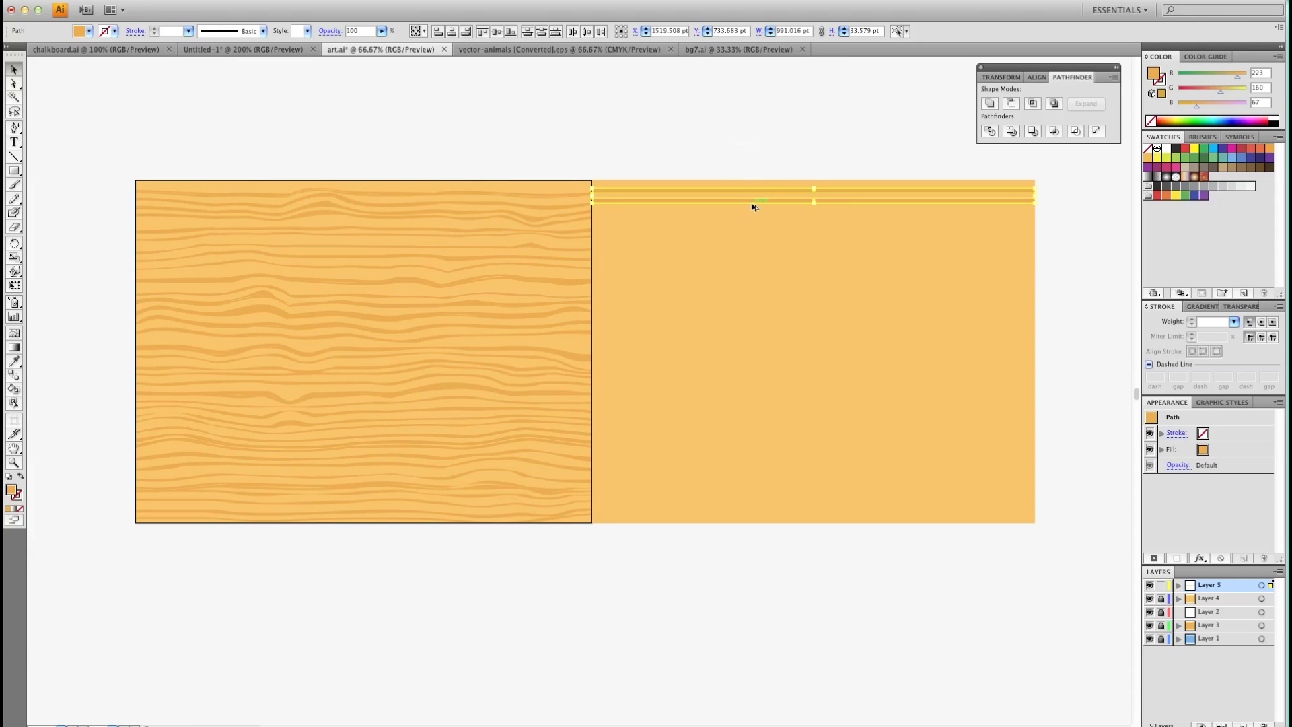
mouse_move(751, 203)
mouse_down()
mouse_move(750, 235)
mouse_move(750, 222)
mouse_up()
click(772, 130)
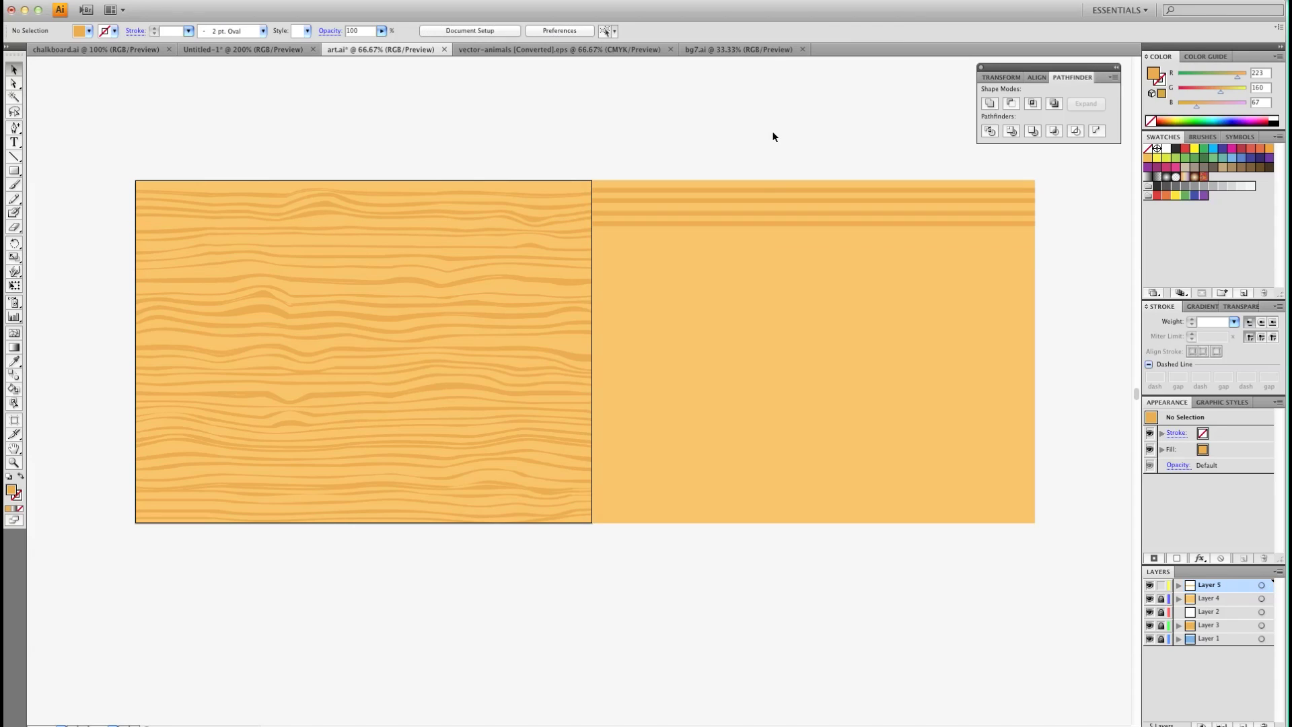
drag(773, 135, 790, 269)
drag(773, 177, 814, 308)
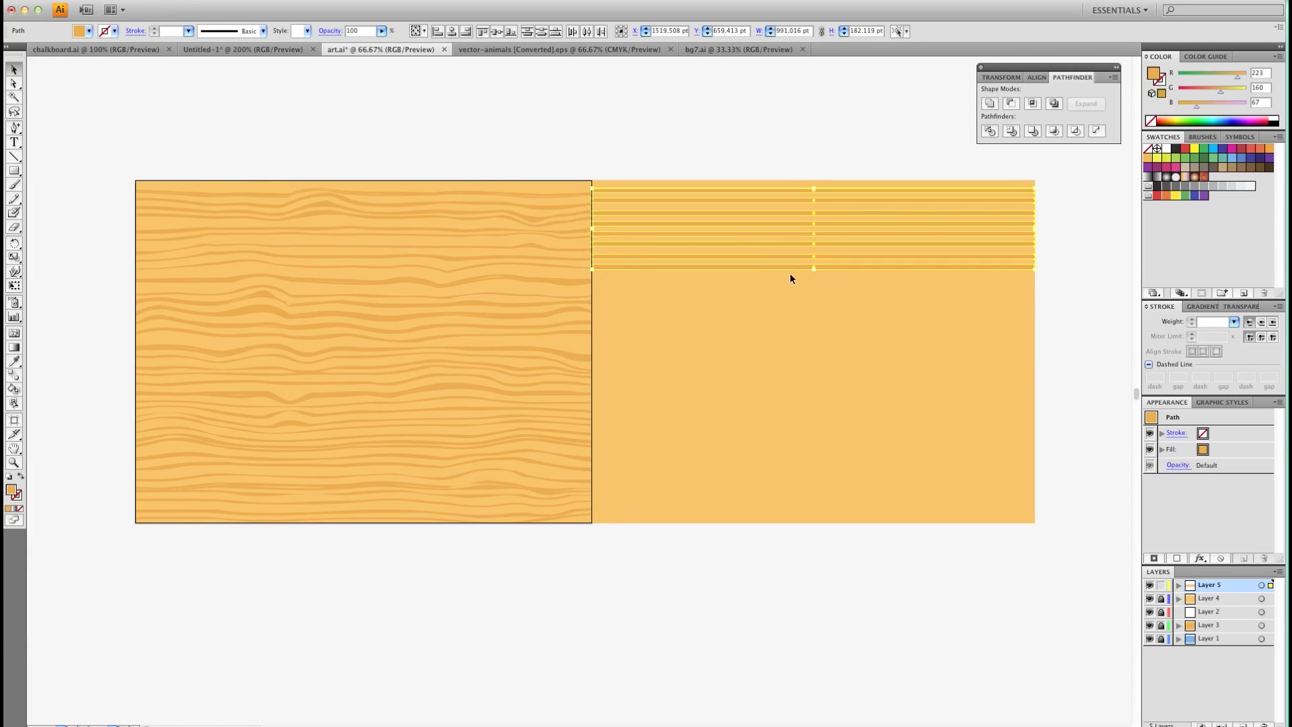
drag(785, 266, 785, 531)
key(super+a)
Delete the strip hanging below the rectangle and marquee-select all the remaining strips
click(855, 582)
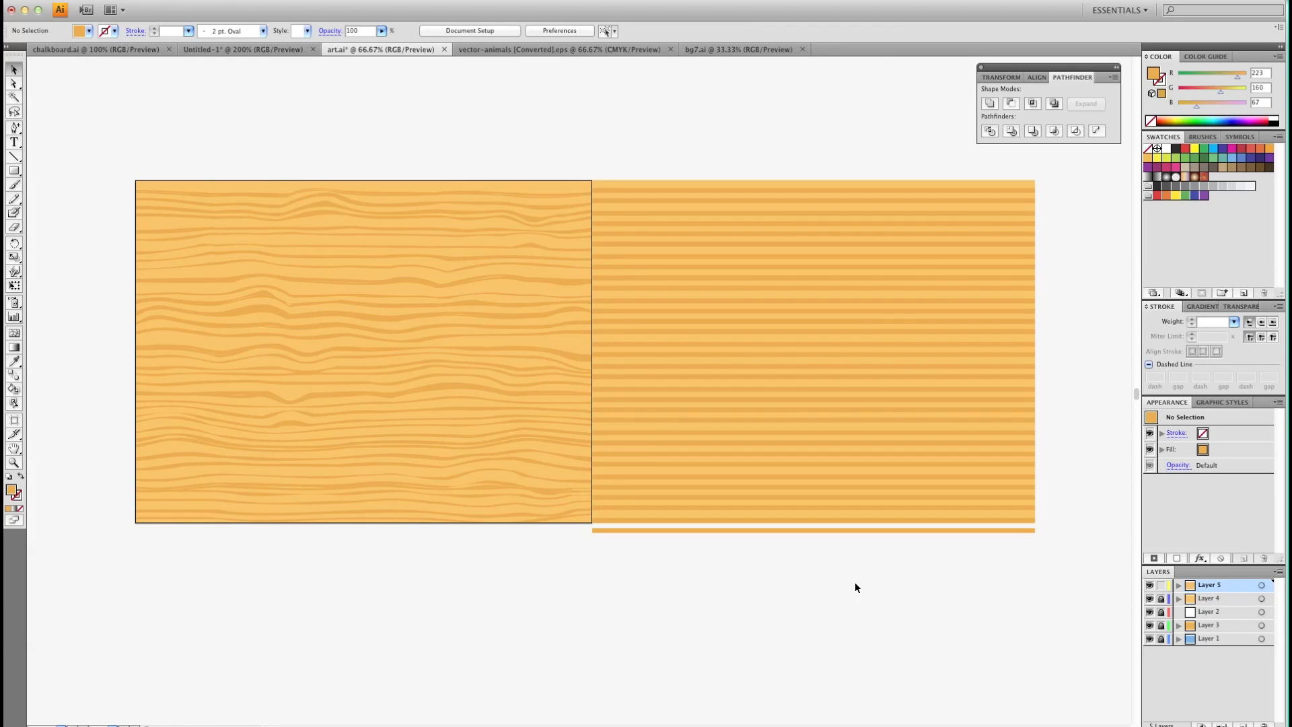
click(912, 536)
key(Delete)
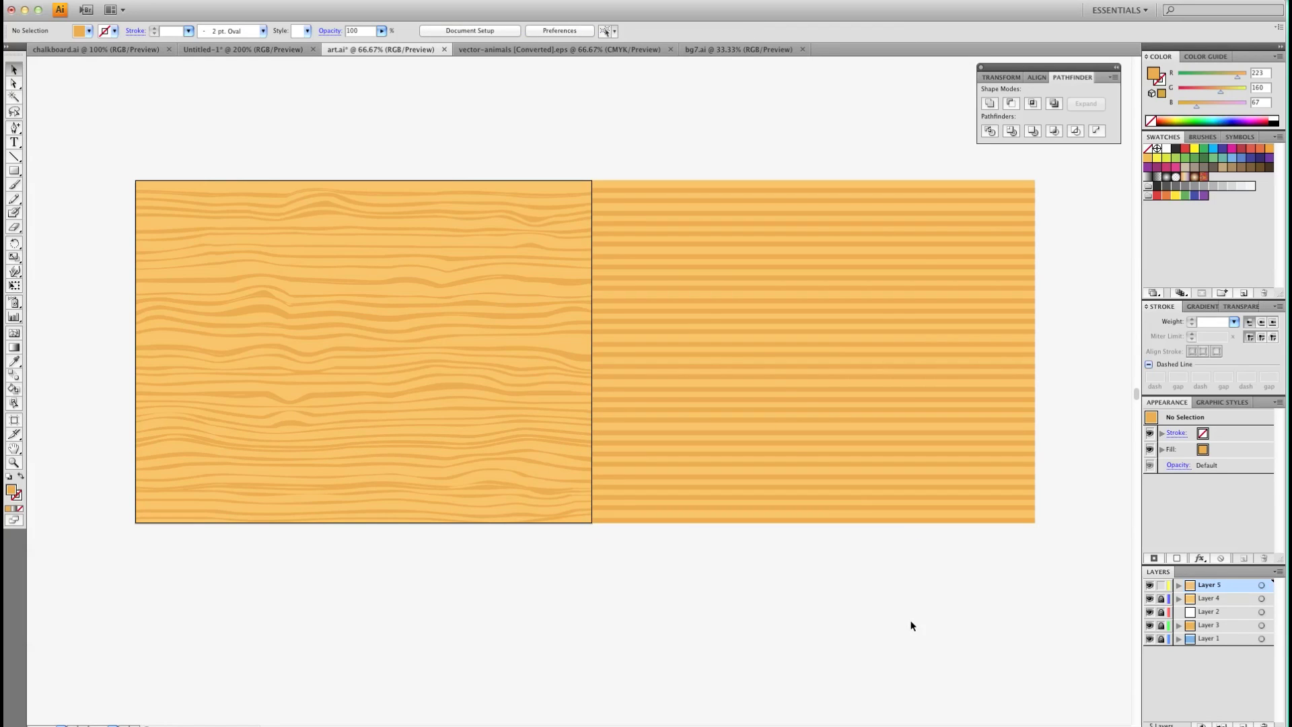
drag(987, 596, 809, 164)
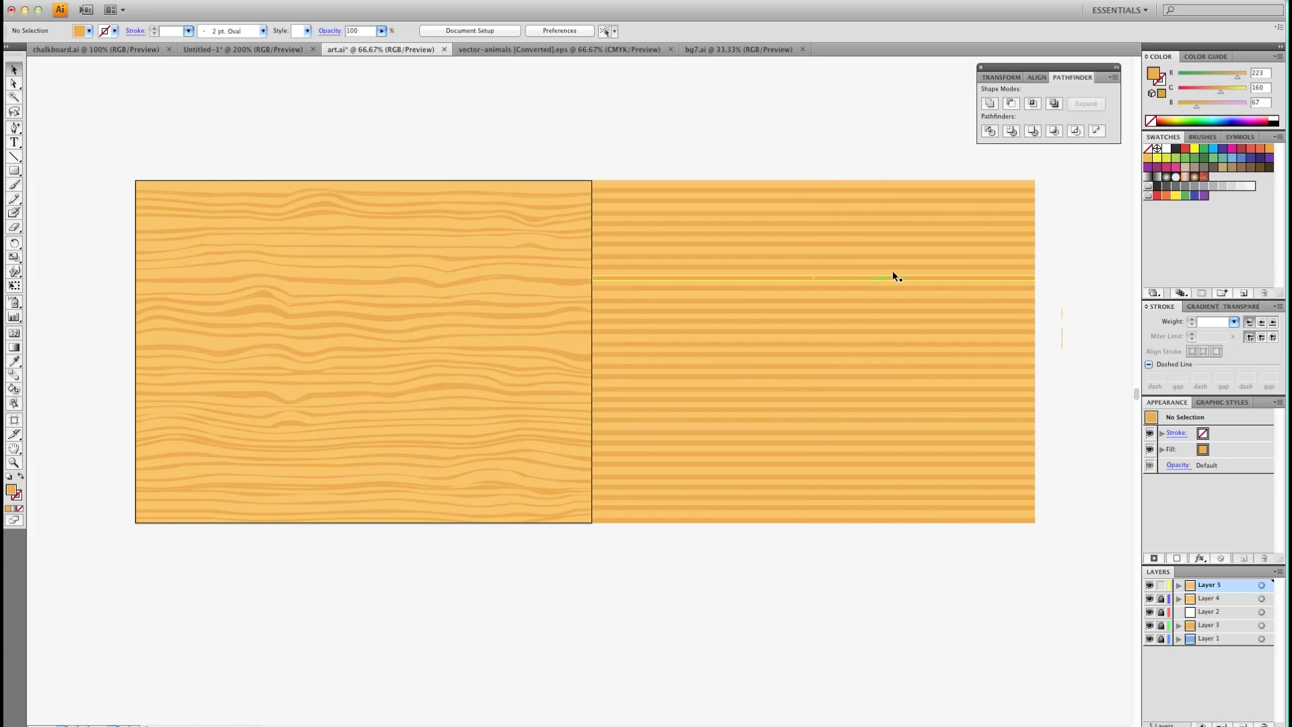
drag(825, 558, 735, 152)
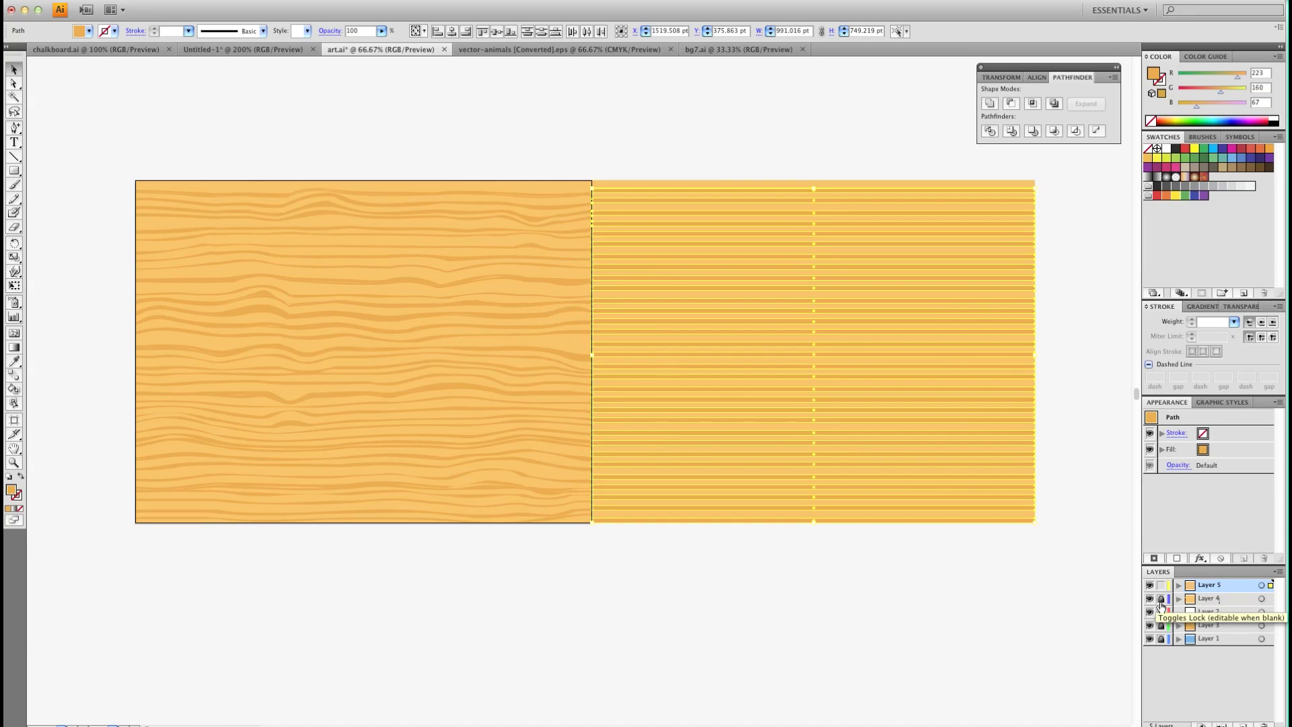
Apply Object > Transform > Transform Each with Random, 52% vertical scale, to the strips, then deselect
click(174, 0)
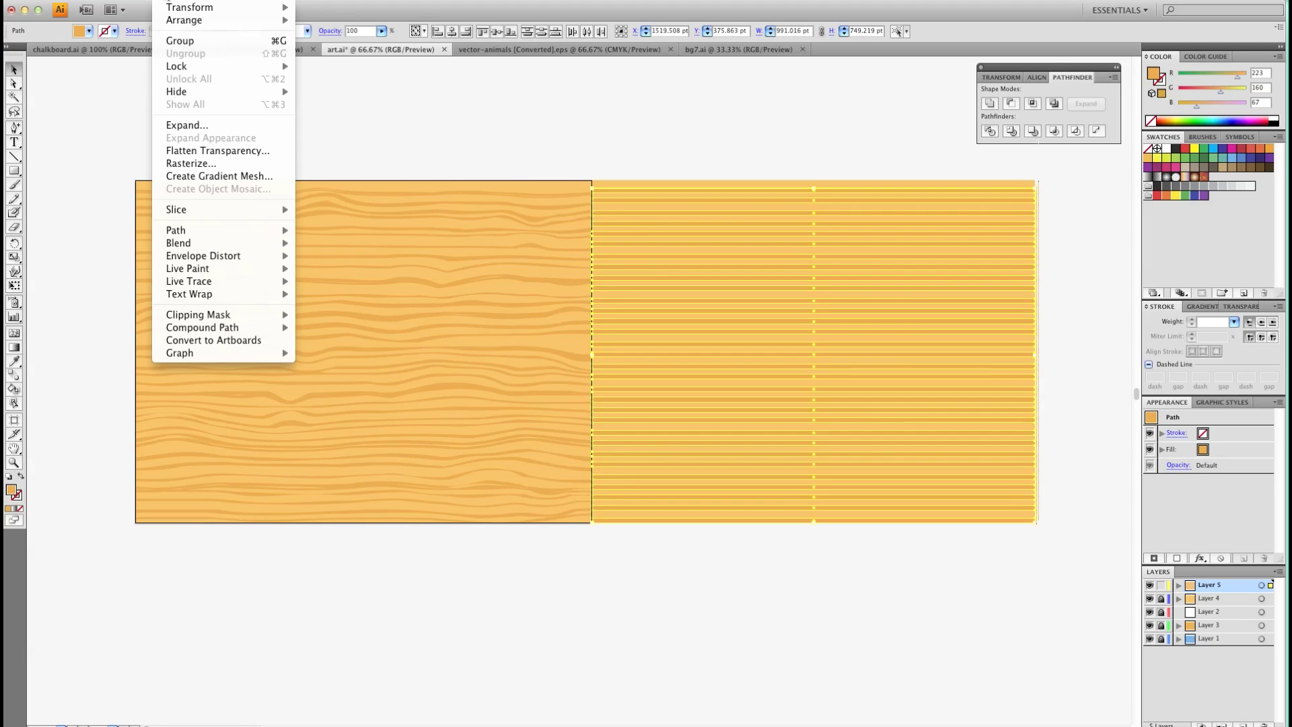
mouse_move(173, 8)
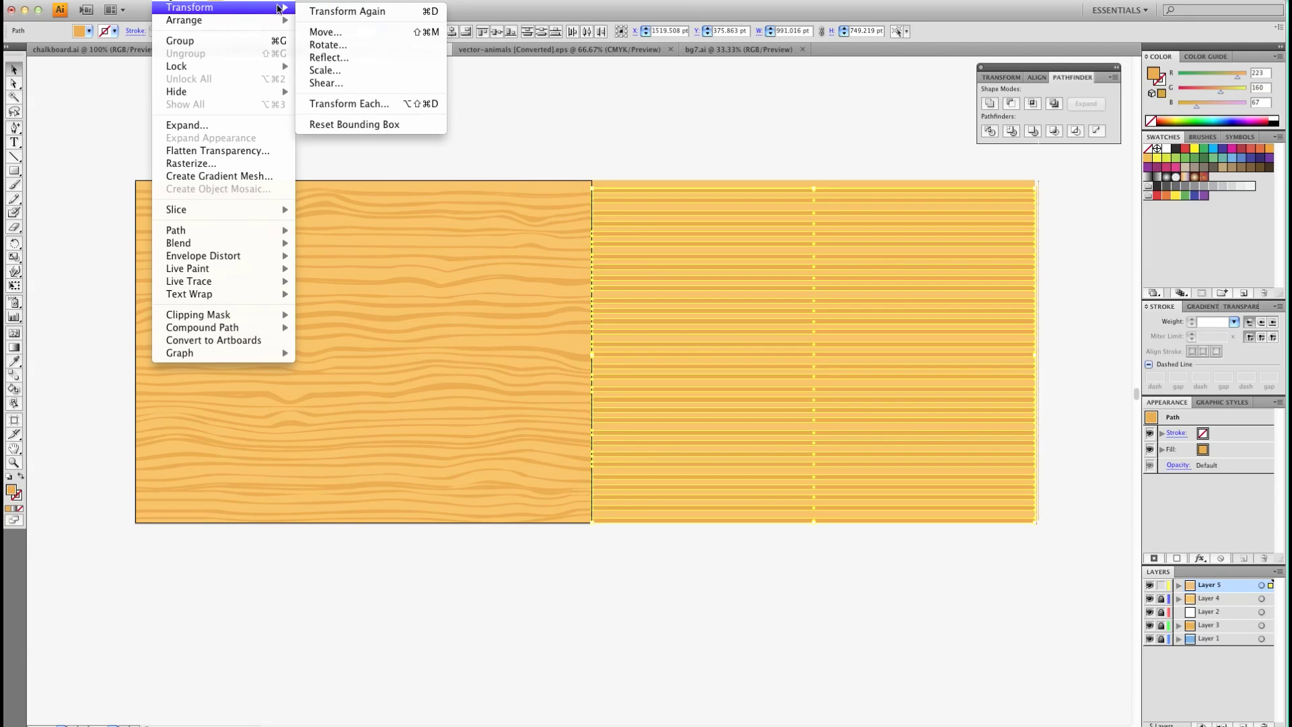
click(352, 105)
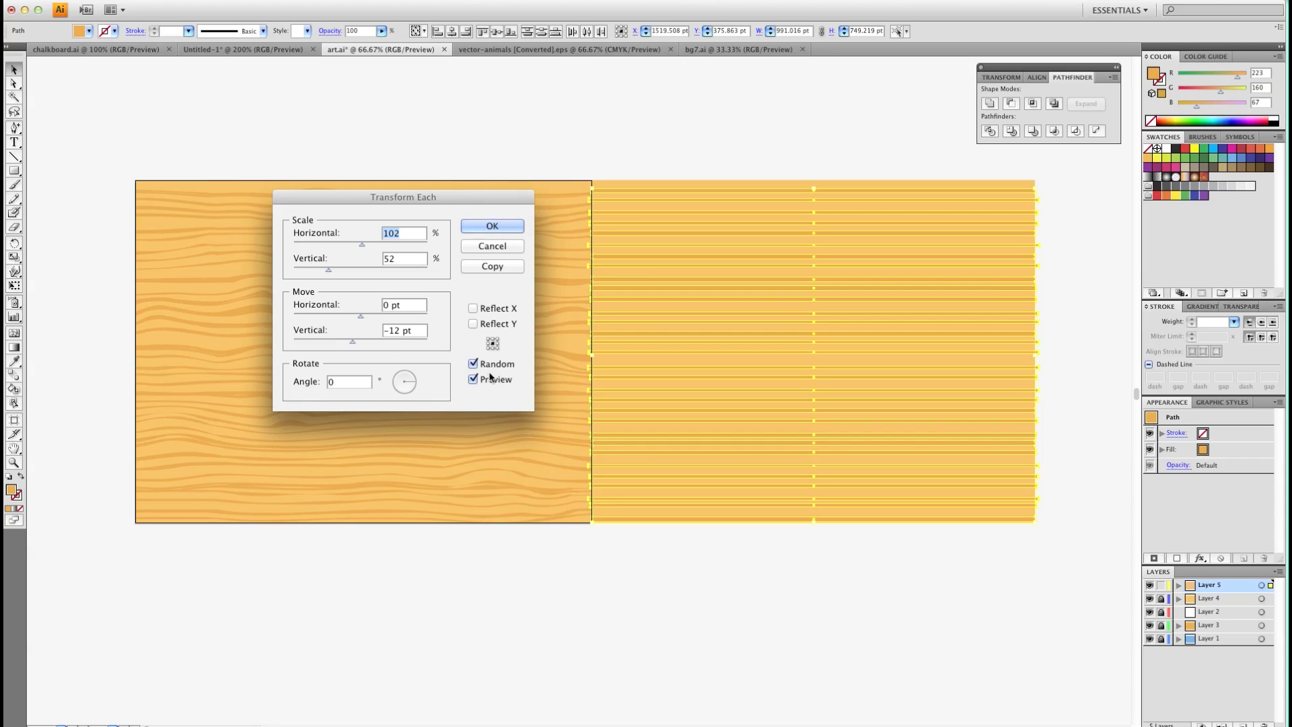
click(492, 227)
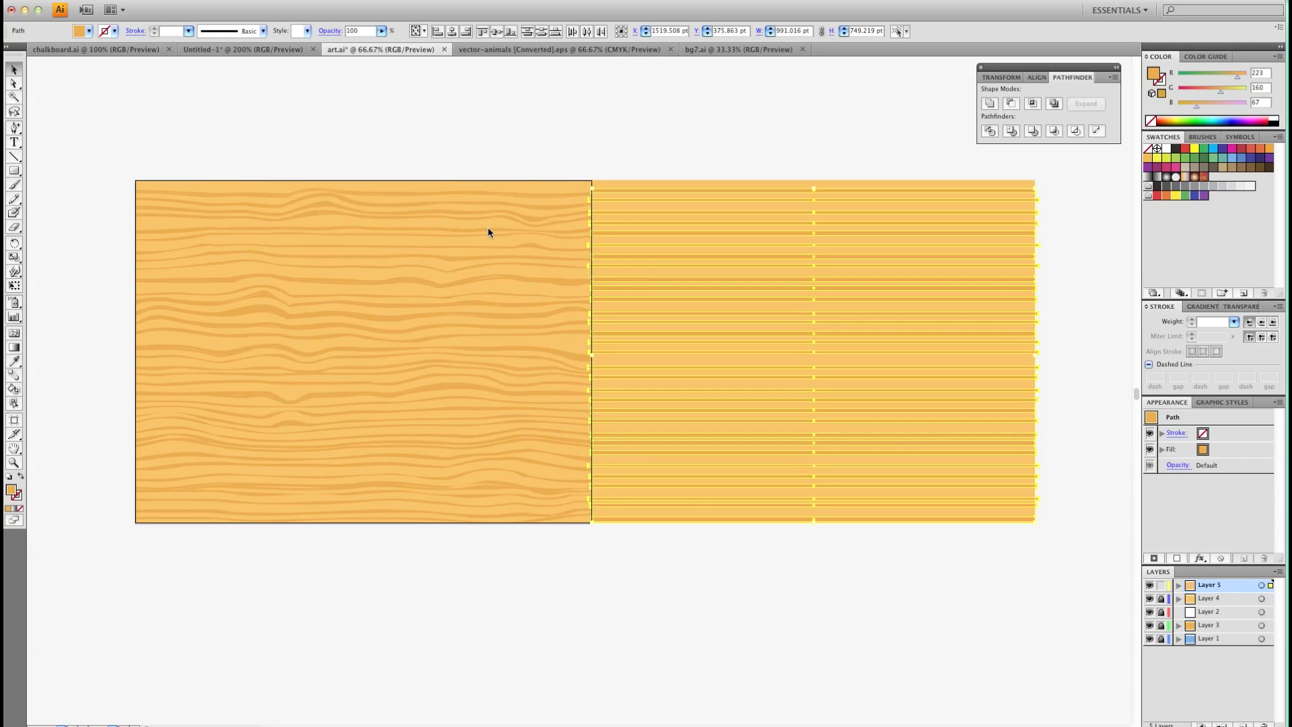
click(677, 125)
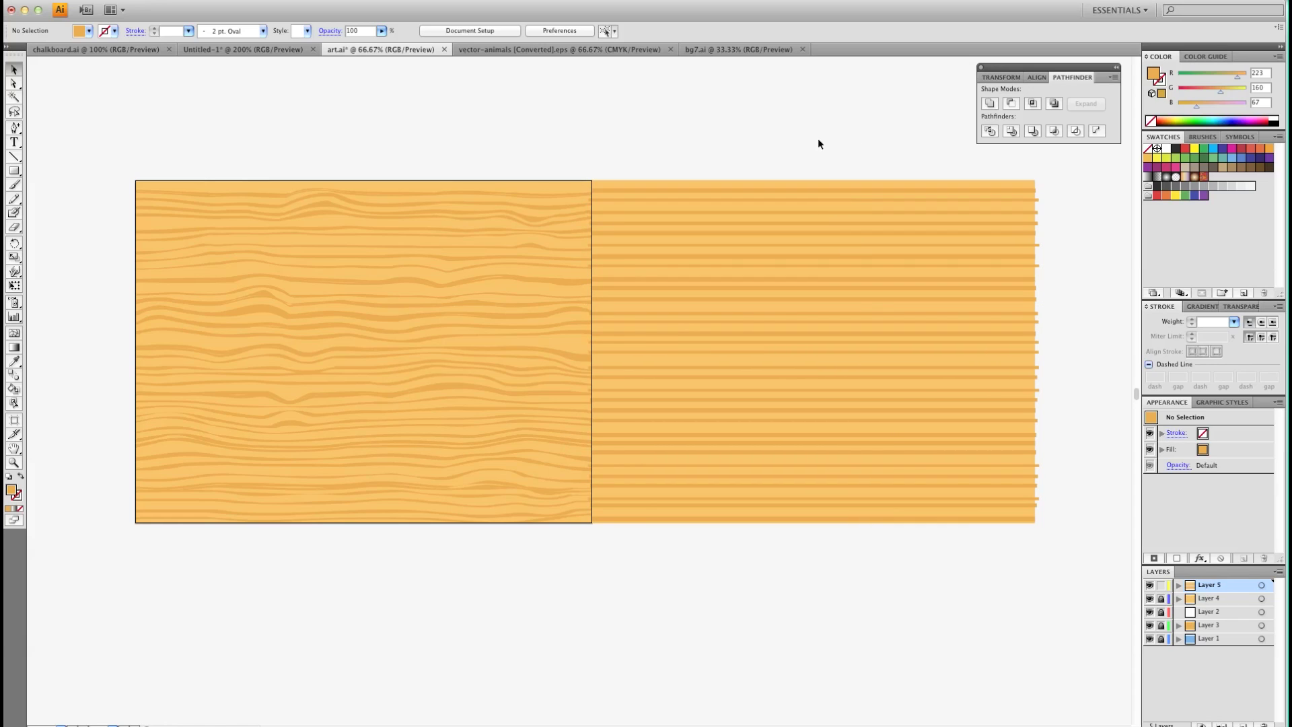
Select the right panel's stripes and set the Warp Tool brush to 150 pt at 10% intensity
drag(789, 121, 882, 545)
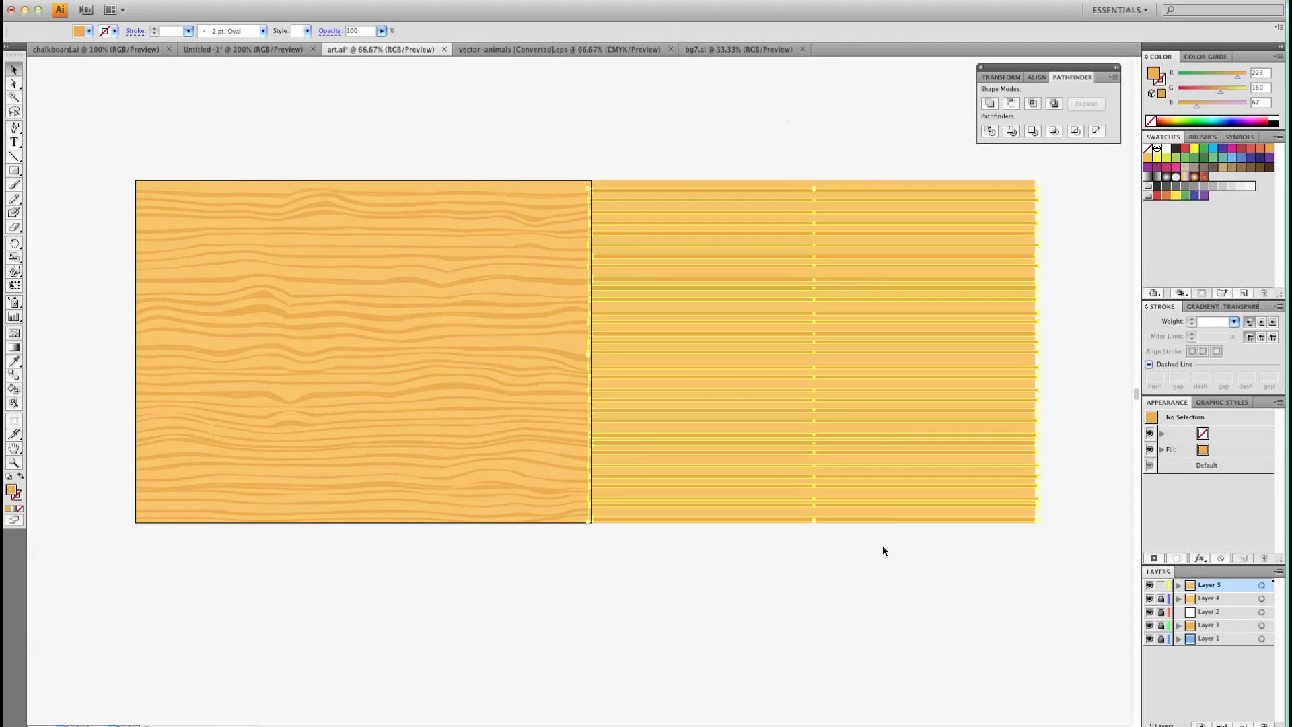
click(16, 272)
click(16, 272)
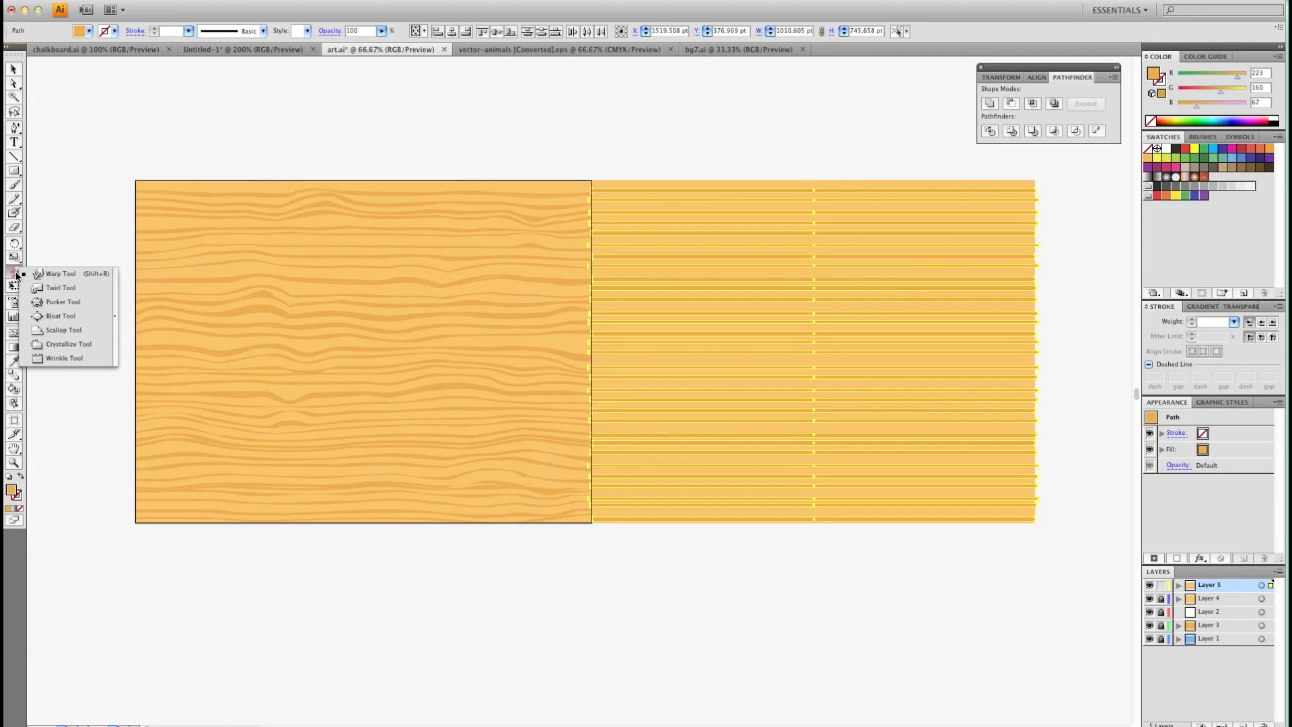
click(54, 275)
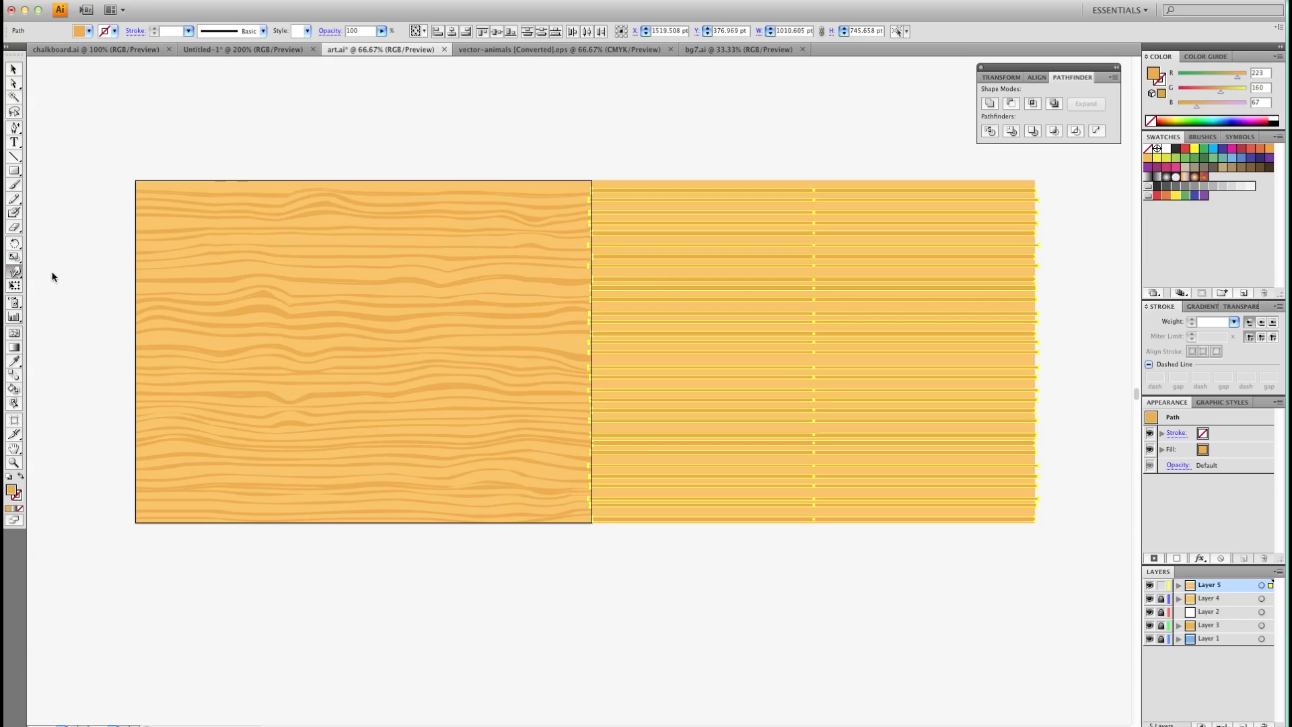
double_click(13, 272)
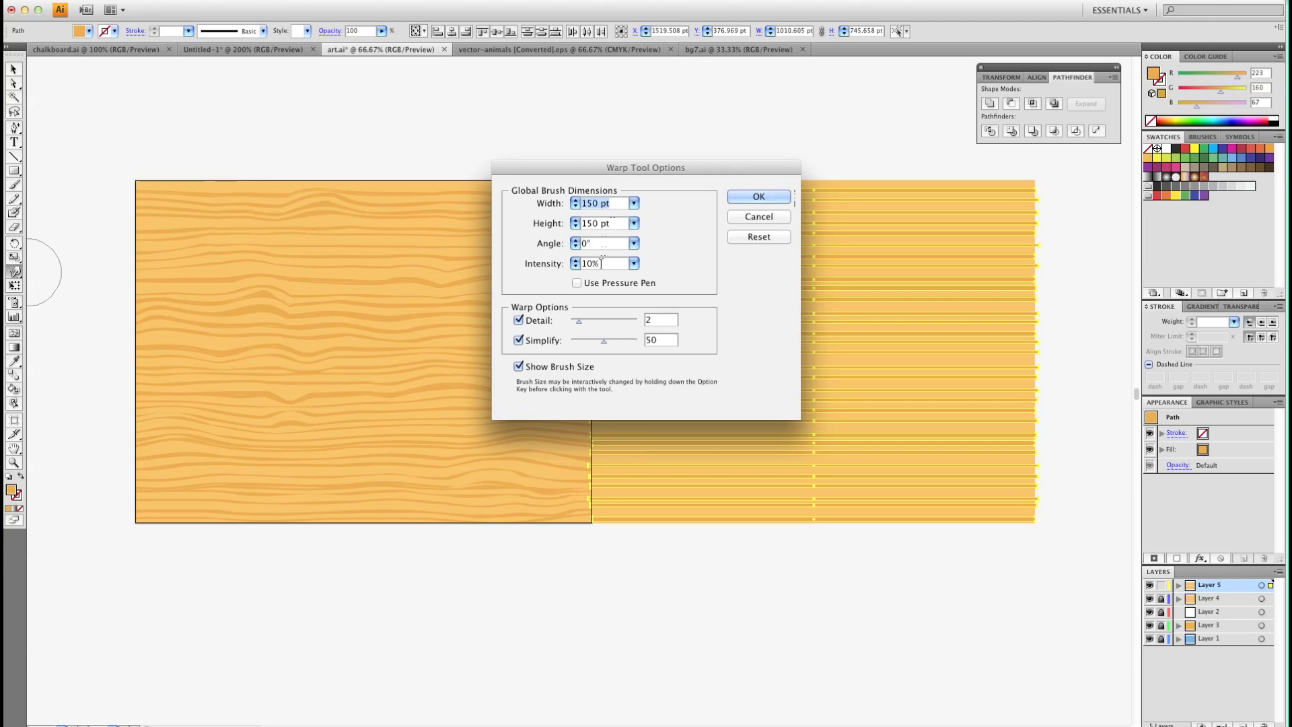
click(746, 199)
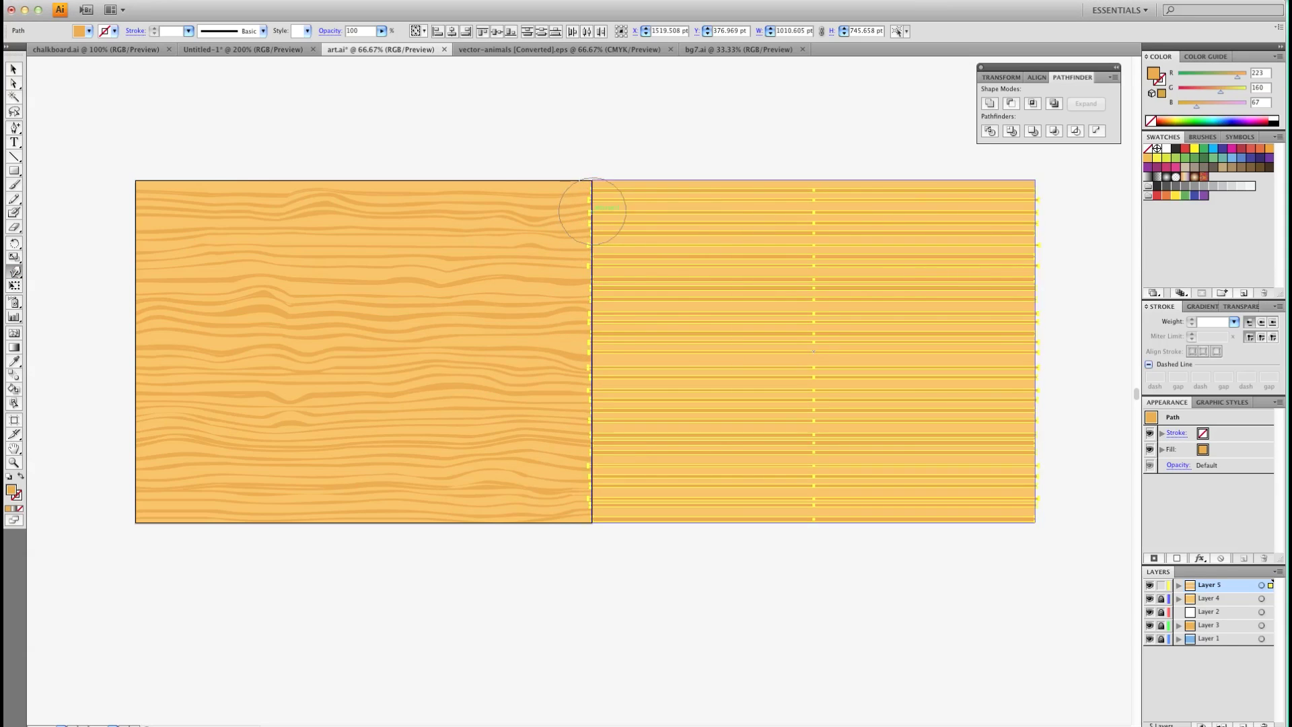
Warp across the stripes to bend them into gentle waves, then deselect the grain paths
mouse_move(617, 214)
mouse_down()
mouse_move(666, 230)
mouse_move(686, 214)
mouse_move(658, 231)
mouse_move(698, 235)
mouse_move(715, 210)
mouse_move(778, 211)
mouse_move(783, 244)
mouse_move(820, 235)
mouse_move(837, 205)
mouse_move(836, 222)
mouse_move(903, 222)
mouse_move(892, 218)
mouse_move(926, 254)
mouse_move(954, 201)
mouse_move(1009, 198)
mouse_move(974, 235)
mouse_move(1008, 234)
mouse_move(889, 254)
mouse_move(885, 290)
mouse_move(963, 246)
mouse_move(982, 315)
mouse_move(780, 293)
mouse_move(805, 306)
mouse_move(786, 331)
mouse_move(757, 320)
mouse_move(735, 286)
mouse_move(725, 298)
mouse_move(663, 290)
mouse_move(639, 315)
mouse_move(606, 290)
mouse_move(635, 314)
mouse_move(624, 375)
mouse_move(663, 376)
mouse_move(694, 398)
mouse_move(641, 398)
mouse_move(620, 379)
mouse_move(610, 389)
mouse_move(788, 376)
mouse_move(807, 401)
mouse_move(738, 403)
mouse_move(862, 404)
mouse_move(914, 386)
mouse_move(939, 407)
mouse_move(989, 391)
mouse_move(1015, 409)
mouse_move(995, 485)
mouse_move(915, 491)
mouse_move(839, 462)
mouse_move(802, 476)
mouse_move(579, 470)
mouse_move(656, 473)
mouse_move(760, 424)
mouse_up()
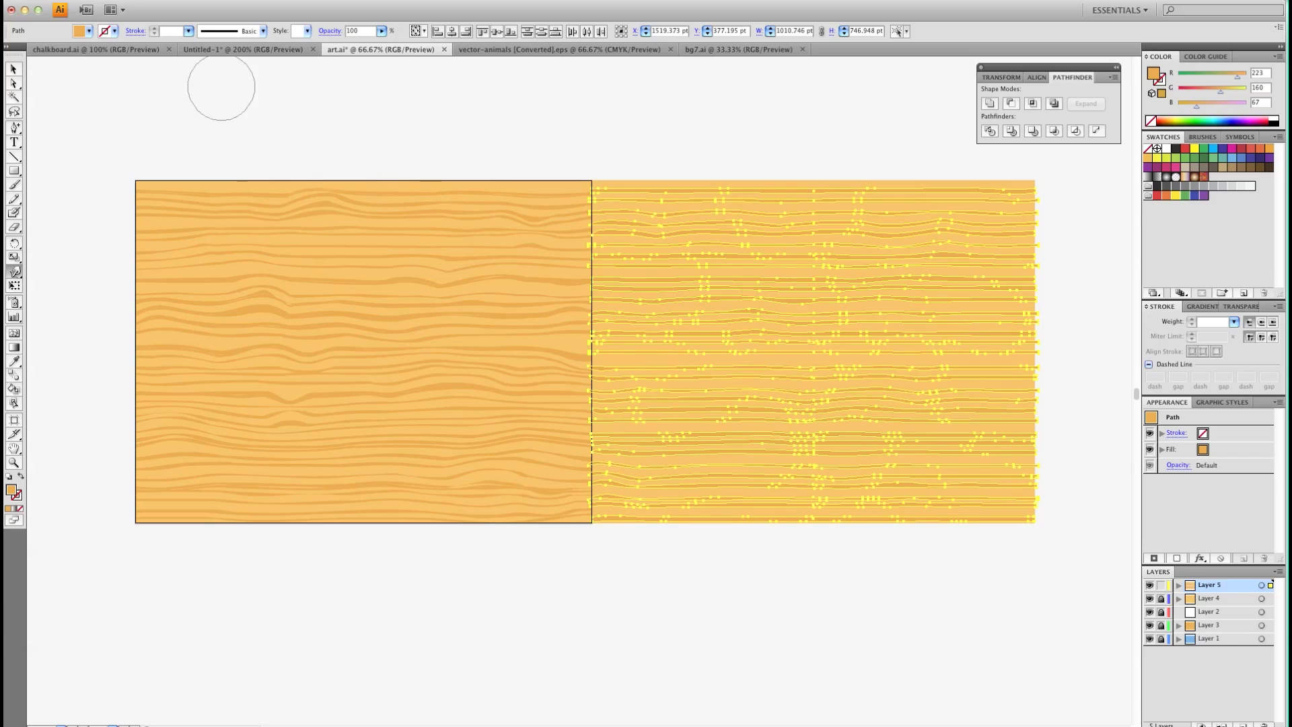
click(13, 70)
click(256, 67)
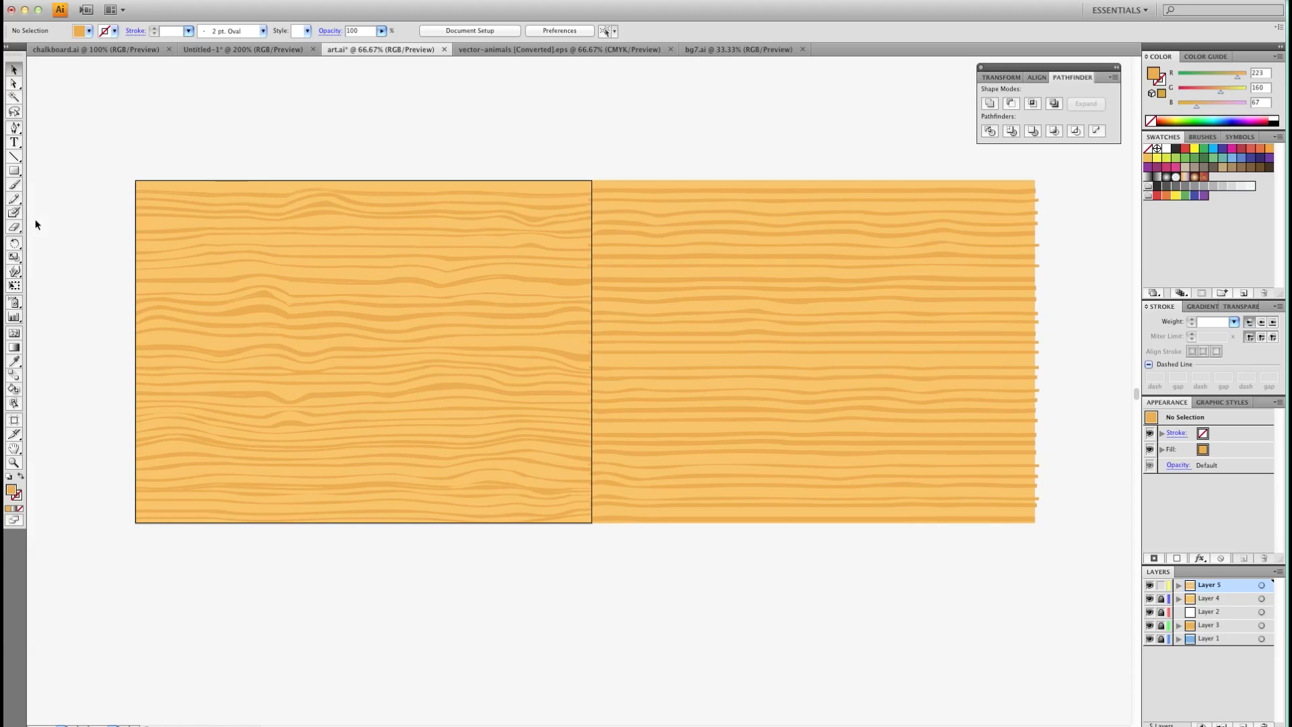
click(15, 272)
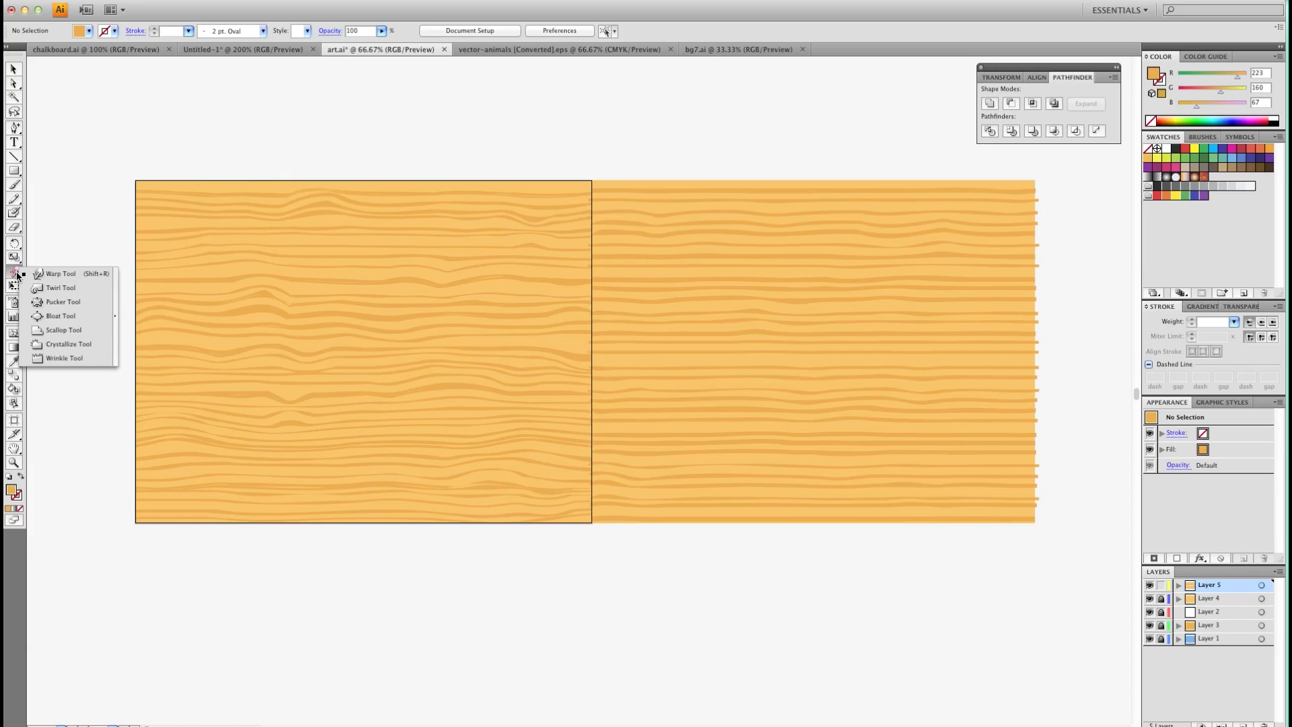
Set the Twirl Tool to 5% intensity and drag it across the grain lines to form humps
mouse_move(17, 275)
mouse_down()
mouse_move(48, 276)
mouse_move(66, 306)
mouse_move(71, 288)
mouse_up()
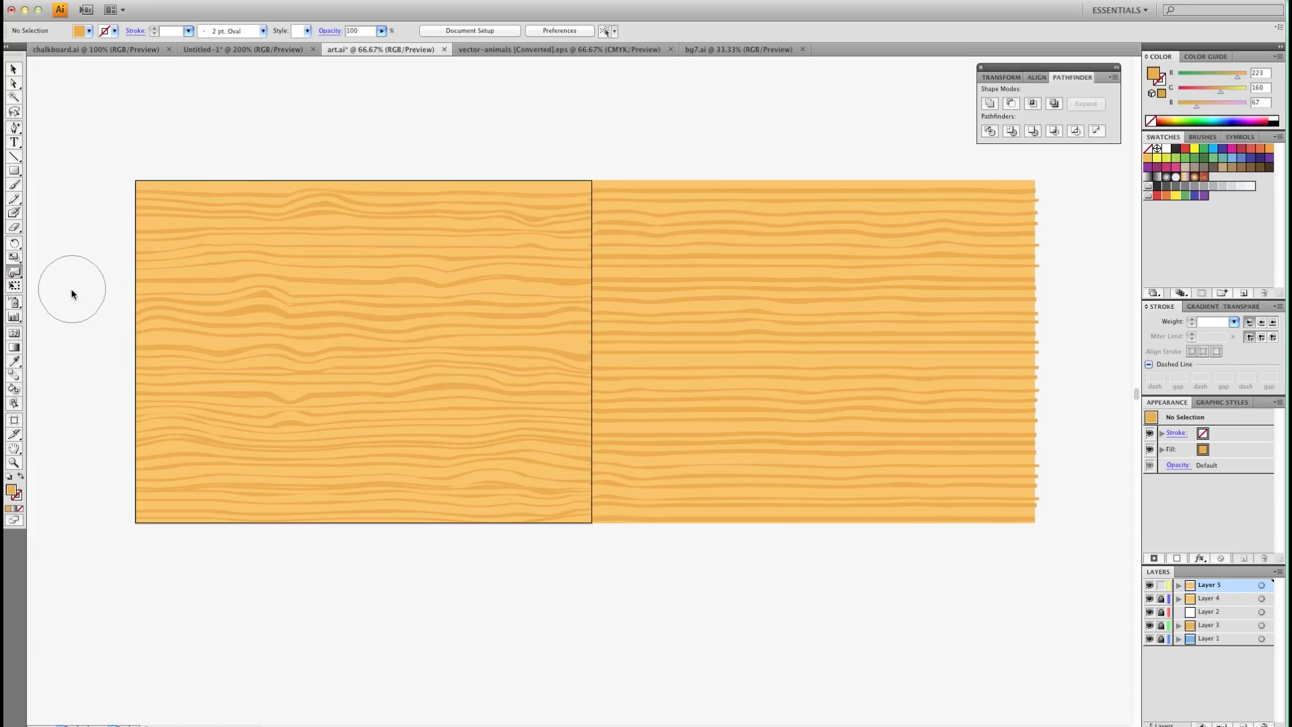
double_click(14, 272)
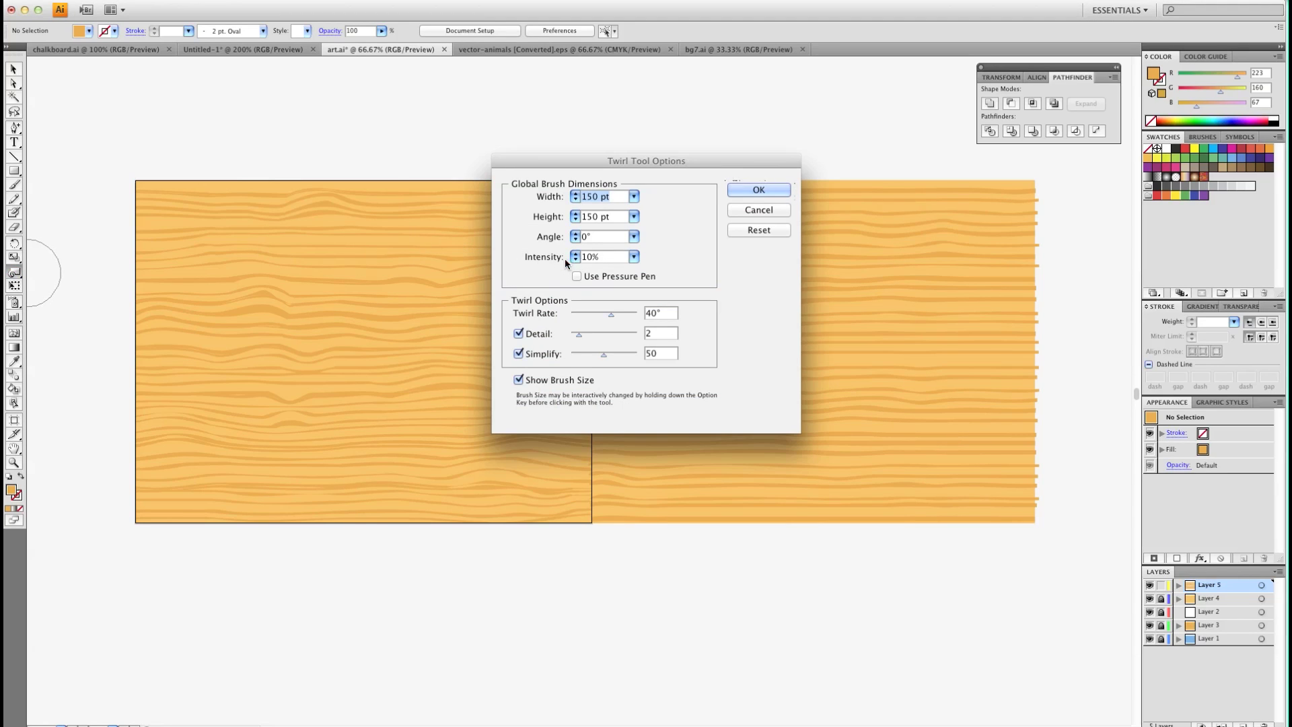
click(619, 261)
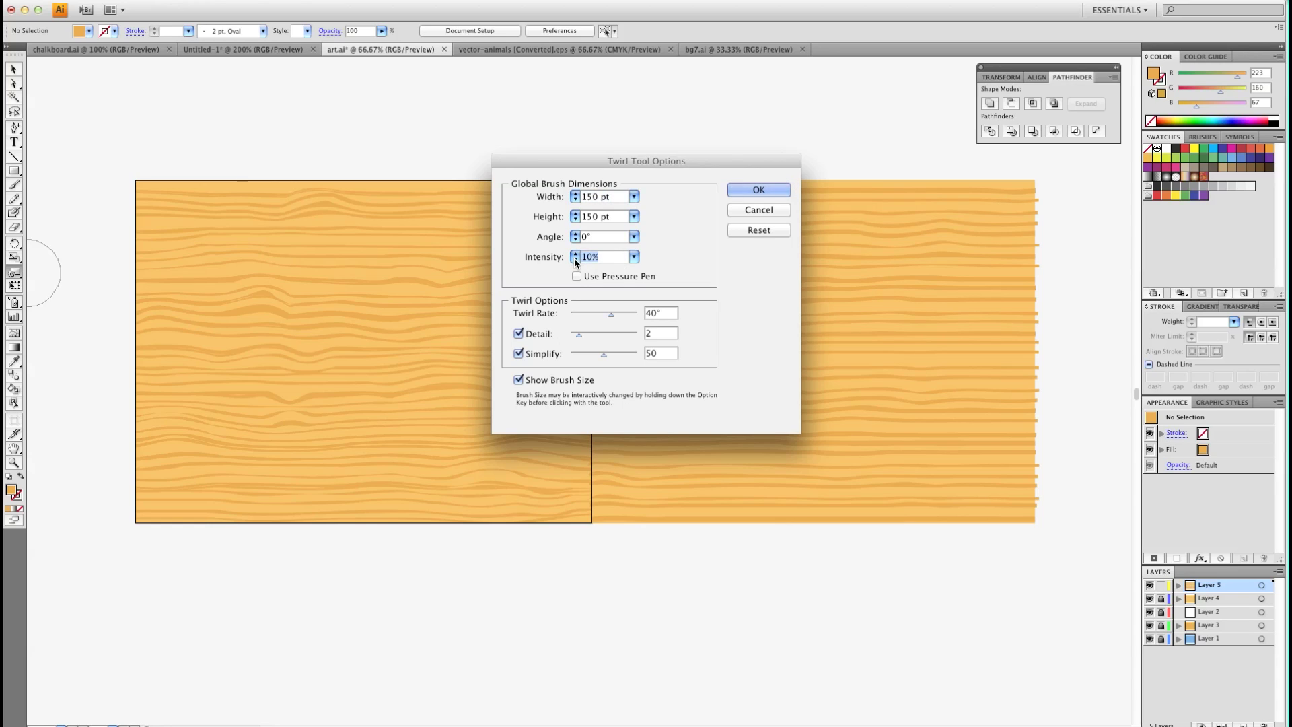
text(5)
click(665, 232)
click(750, 191)
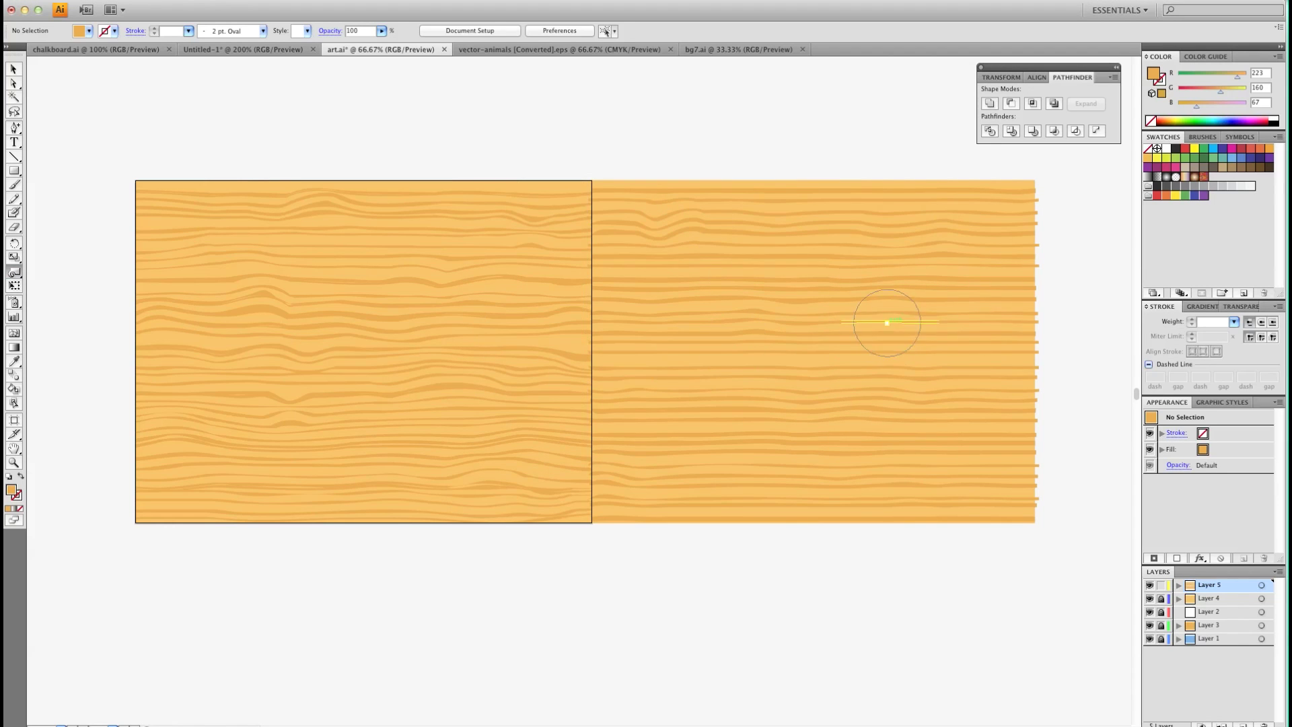
mouse_move(896, 259)
mouse_down()
mouse_move(760, 291)
mouse_move(694, 329)
mouse_move(754, 299)
mouse_up()
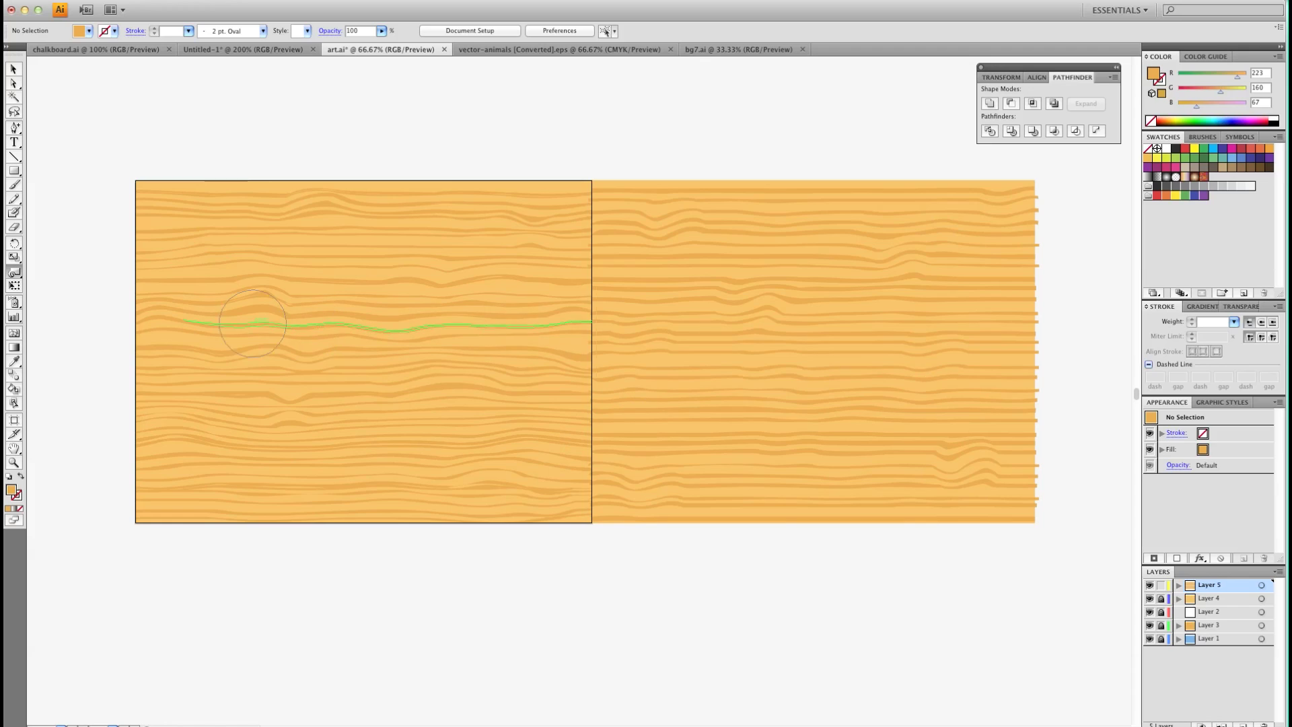
Set the Pucker Tool to 150 pt at 5% intensity and pinch the lower grain lines into a knot
drag(16, 273, 40, 287)
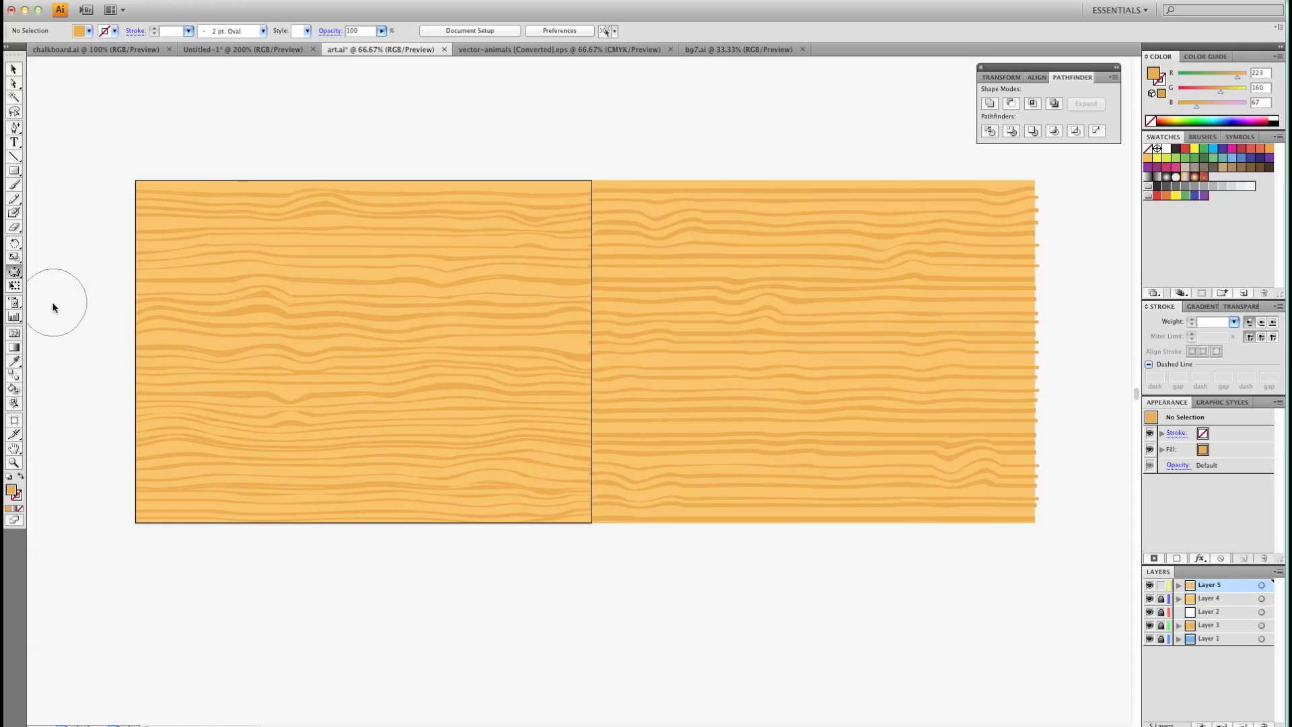
double_click(15, 274)
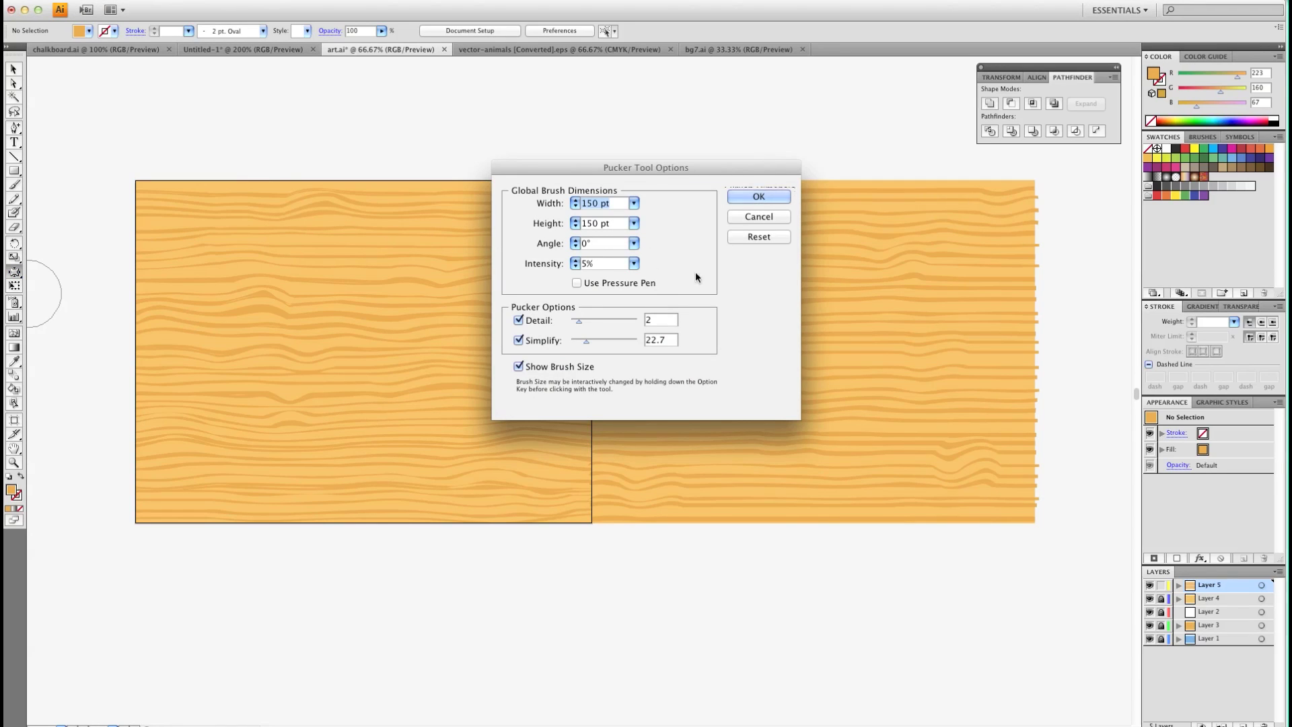
click(764, 200)
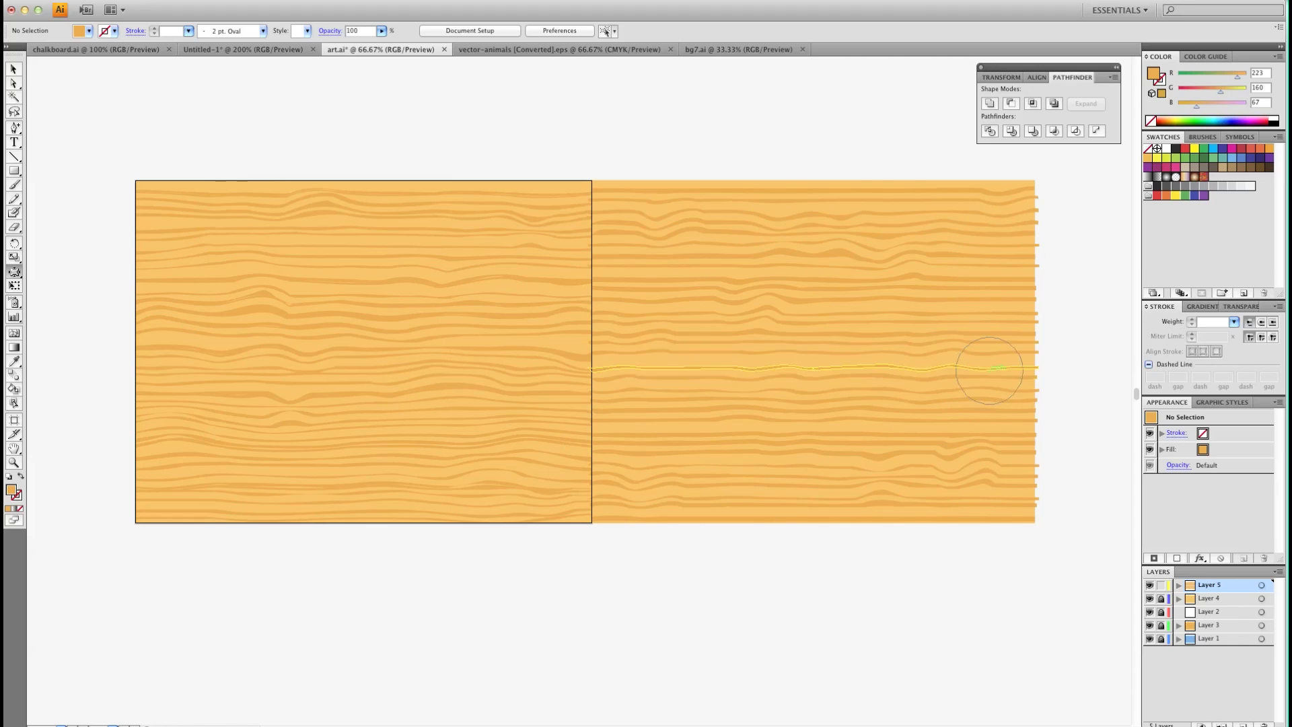
click(709, 395)
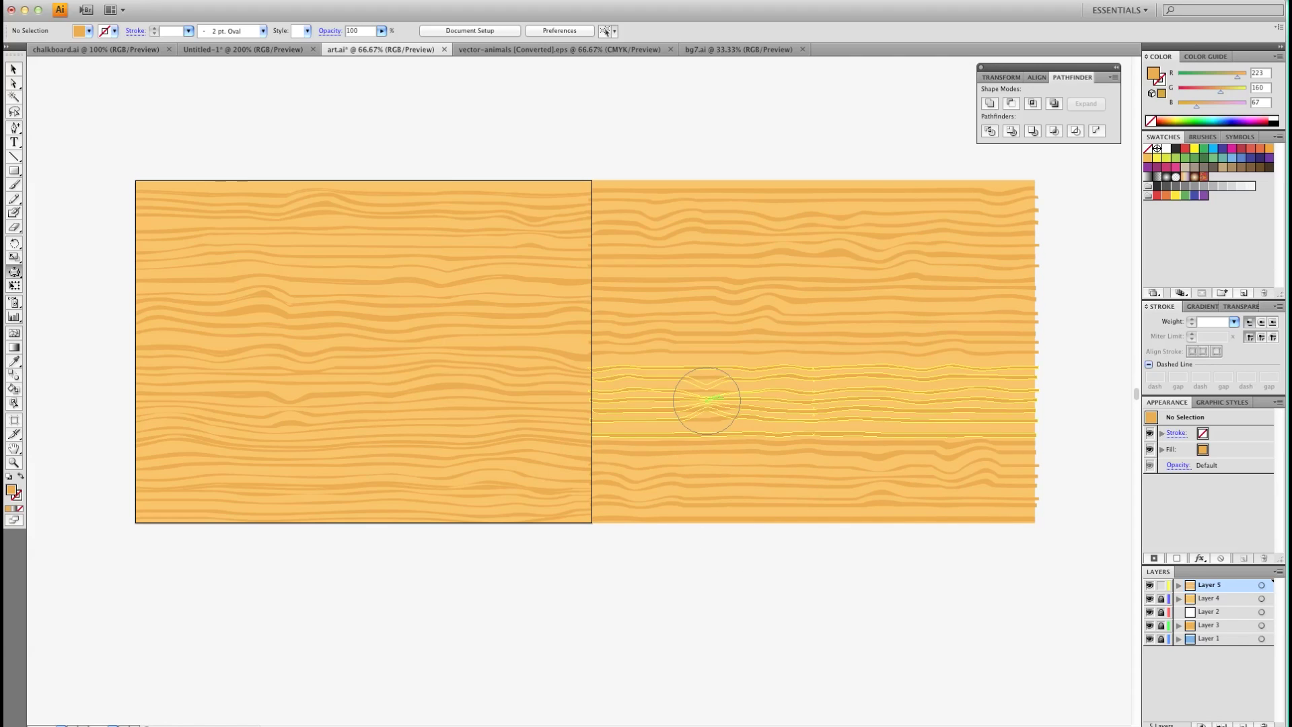